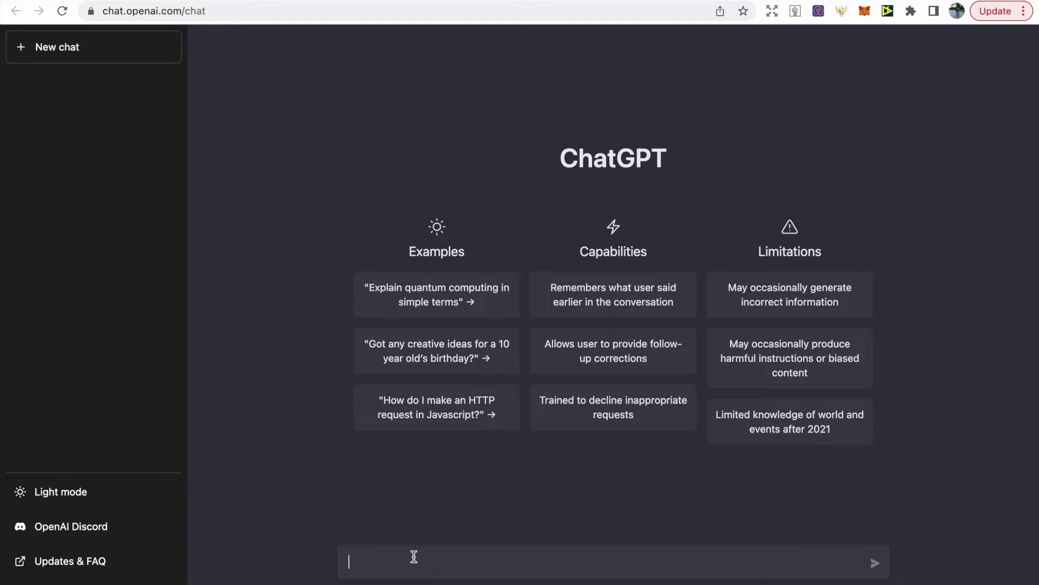
# - Ask ChatGPT to 'write prompts about gratitude'
pyautogui.write('write prompts about gratitude')
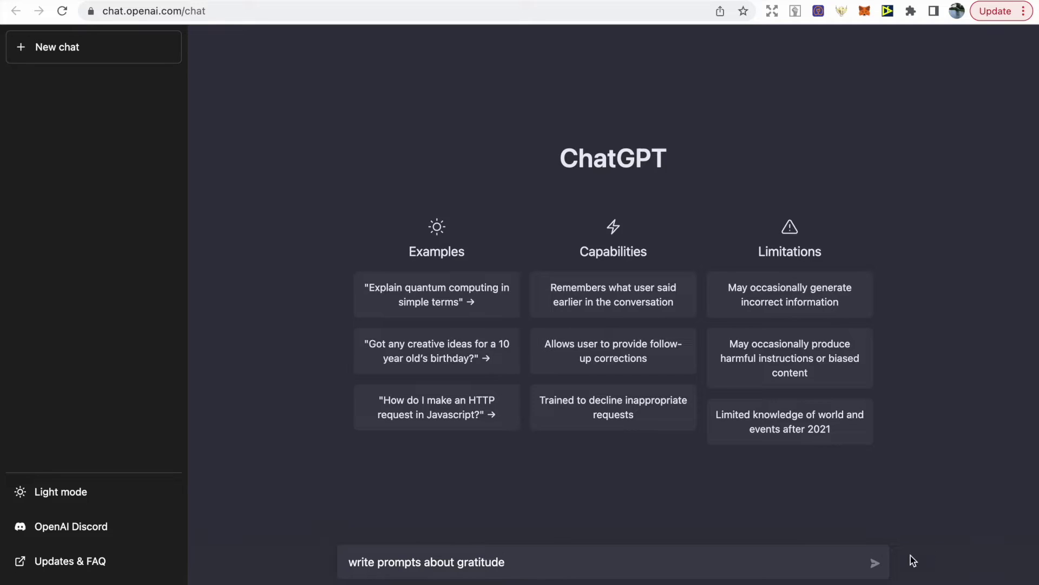
pyautogui.click(876, 563)
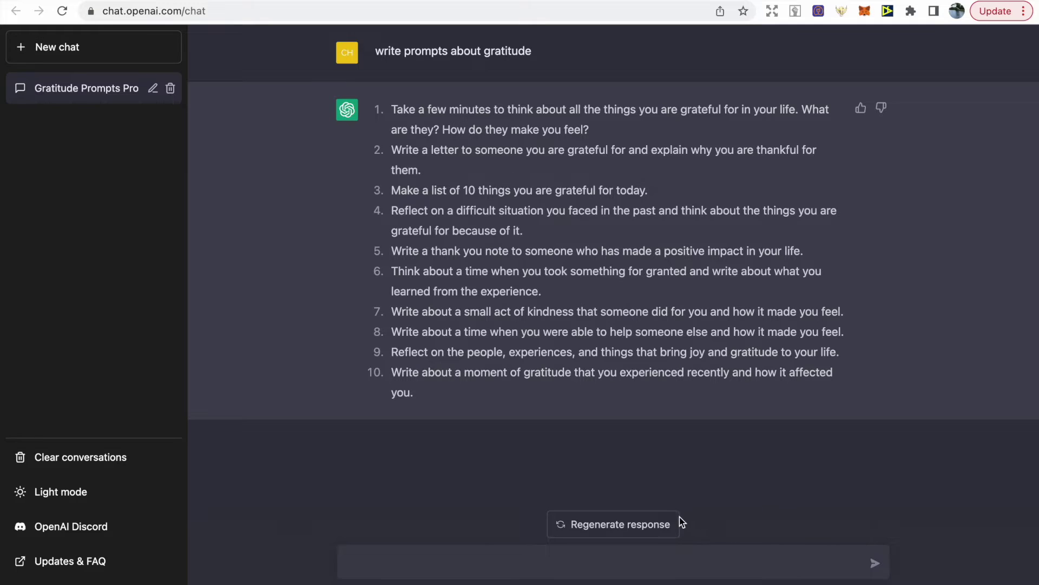
# - Regenerate ChatGPT's answer to get a different set of ten gratitude prompts
pyautogui.click(667, 529)
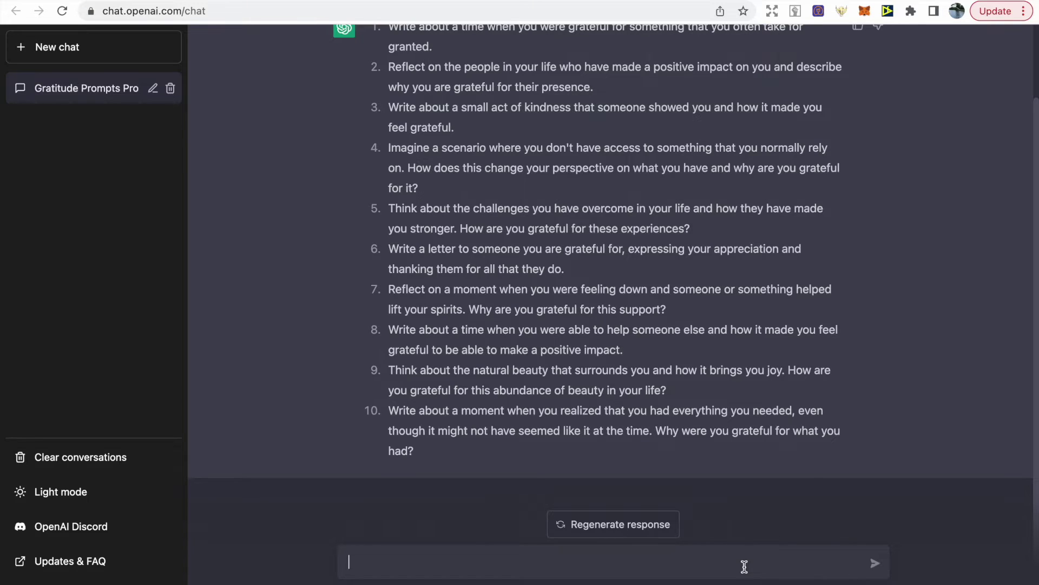
# - Ask ChatGPT to 'write down 20 shorts prompts about gratitude' and scroll through the reply
pyautogui.write('write down 20 short')
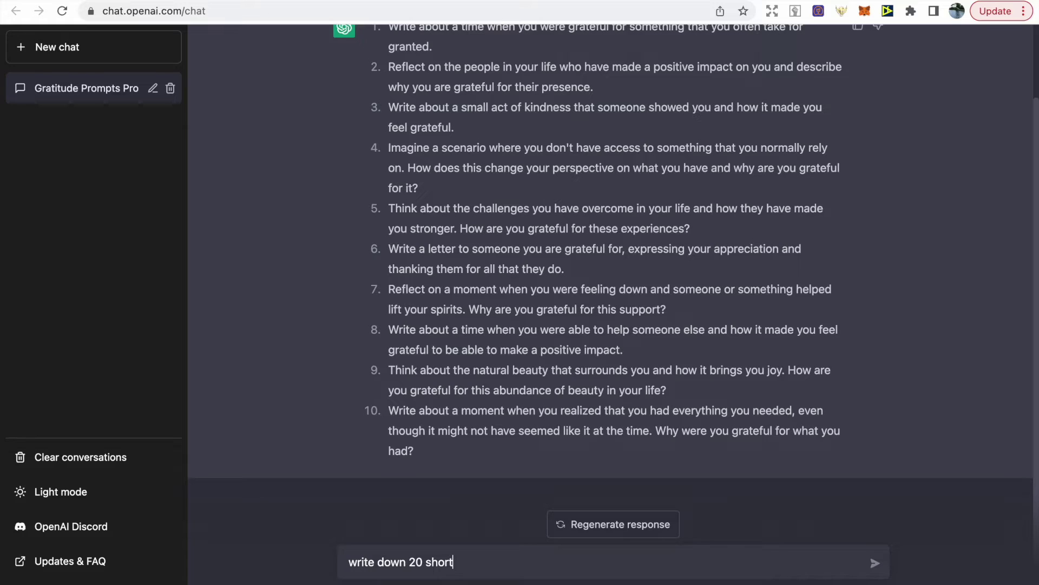
pyautogui.write('s prompts about gratitude')
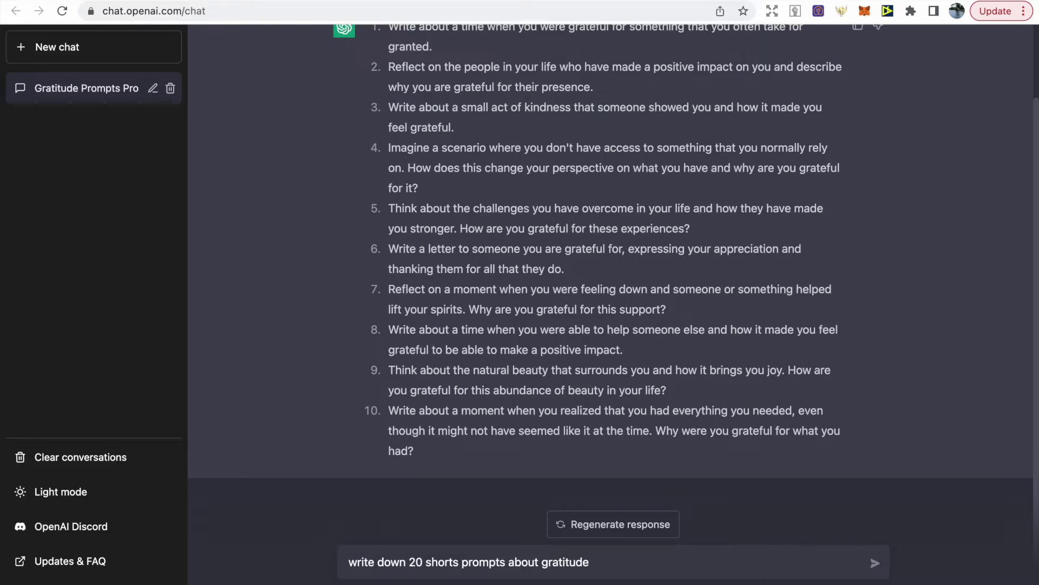
pyautogui.press('Return')
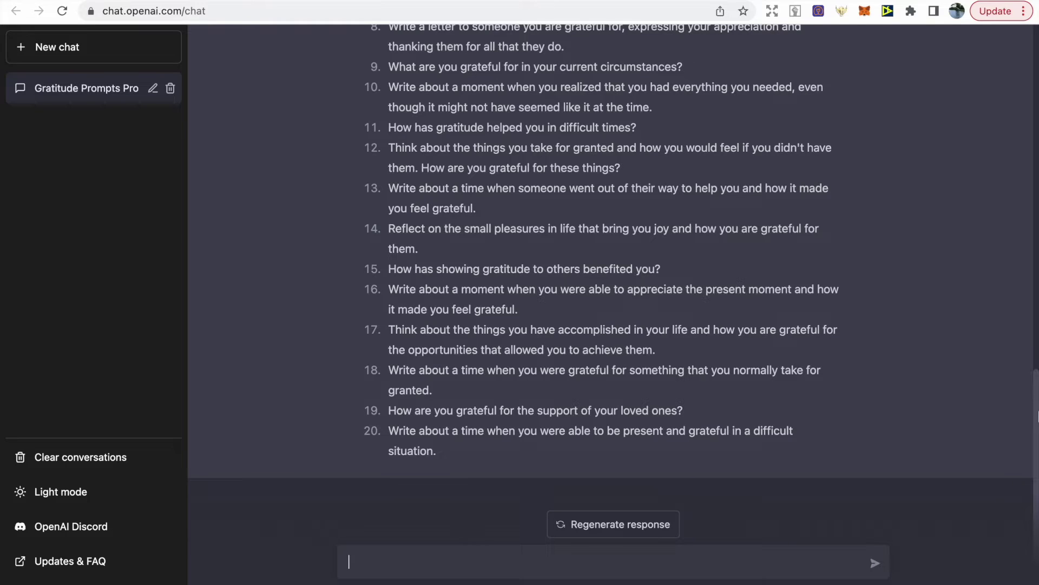
pyautogui.moveTo(1036, 415); pyautogui.dragTo(1035, 383)
pyautogui.scroll(3, 1036, 382)
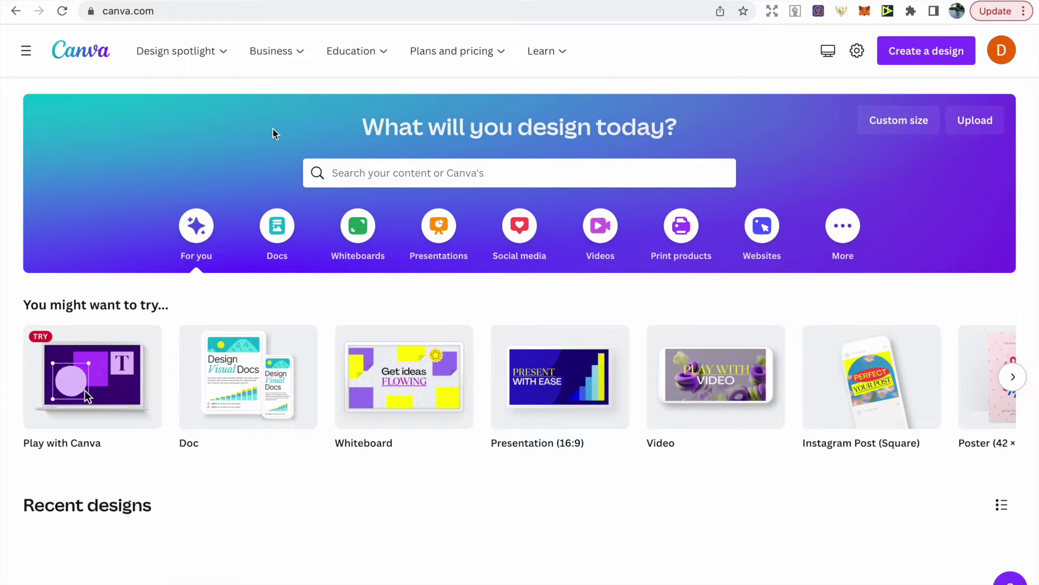
# - Search Canva for 'journal' and open the White and Gold Simple Elegant Mandala Lined Journal Page
pyautogui.click(334, 172)
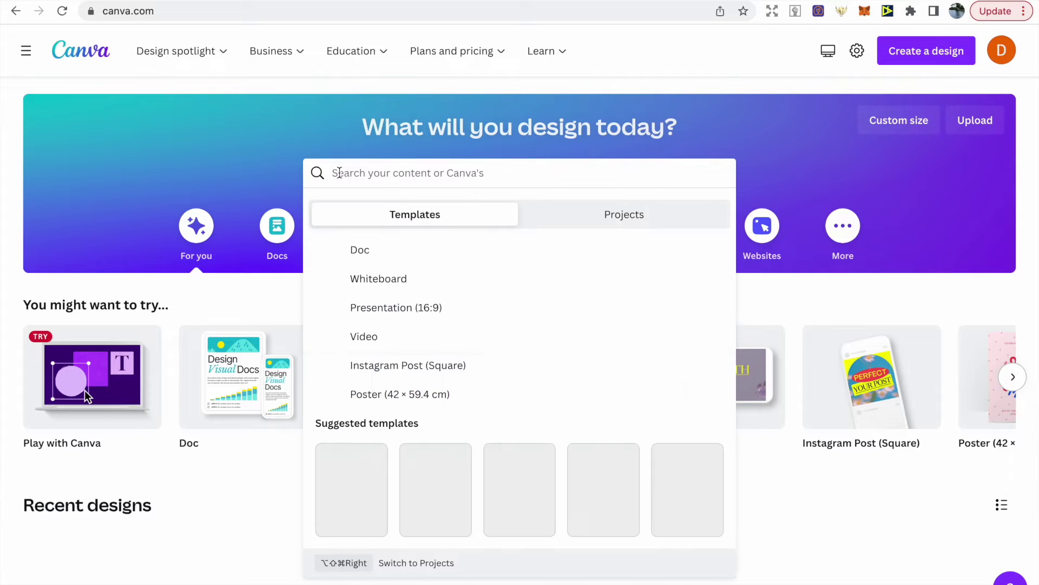
pyautogui.write('journal')
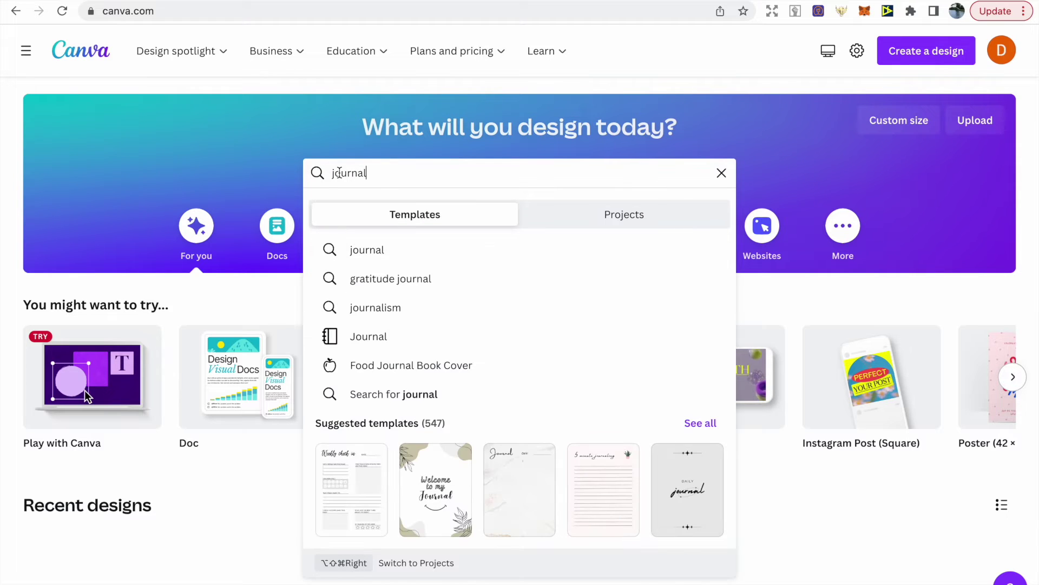
pyautogui.press('Return')
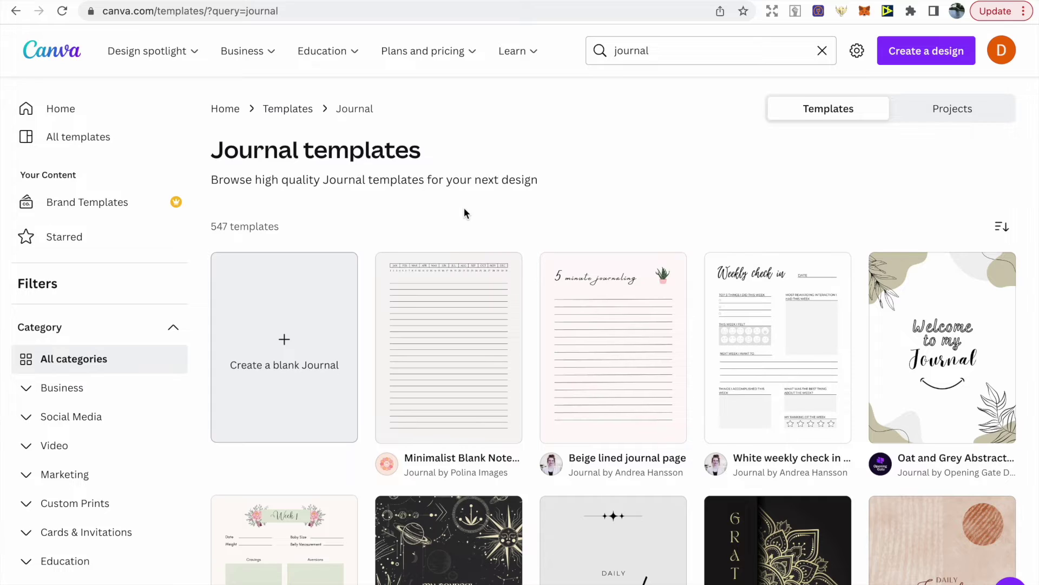
pyautogui.scroll(-5, 463, 213)
pyautogui.scroll(-5, 464, 213)
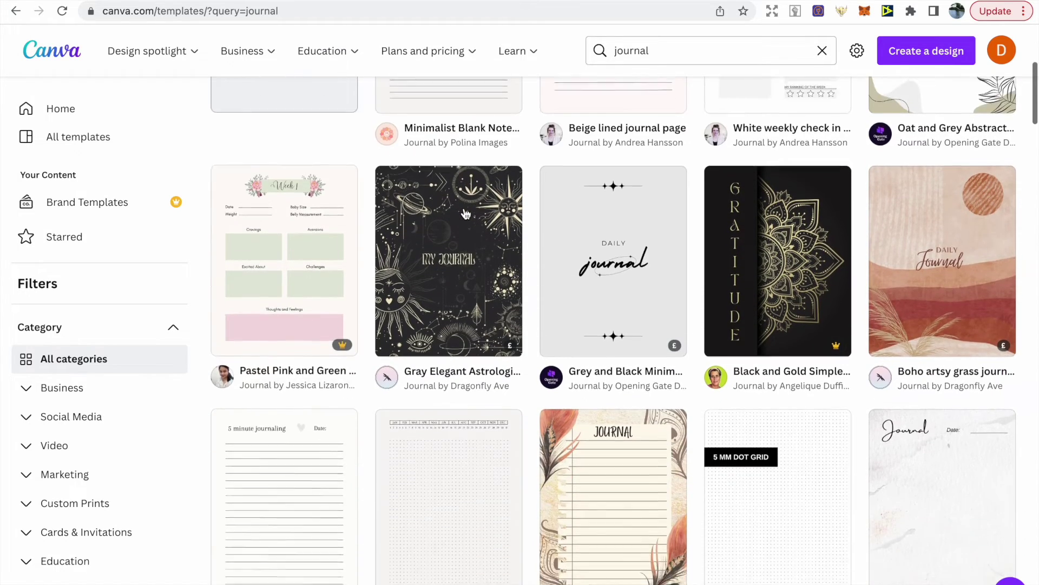
pyautogui.scroll(-7, 463, 212)
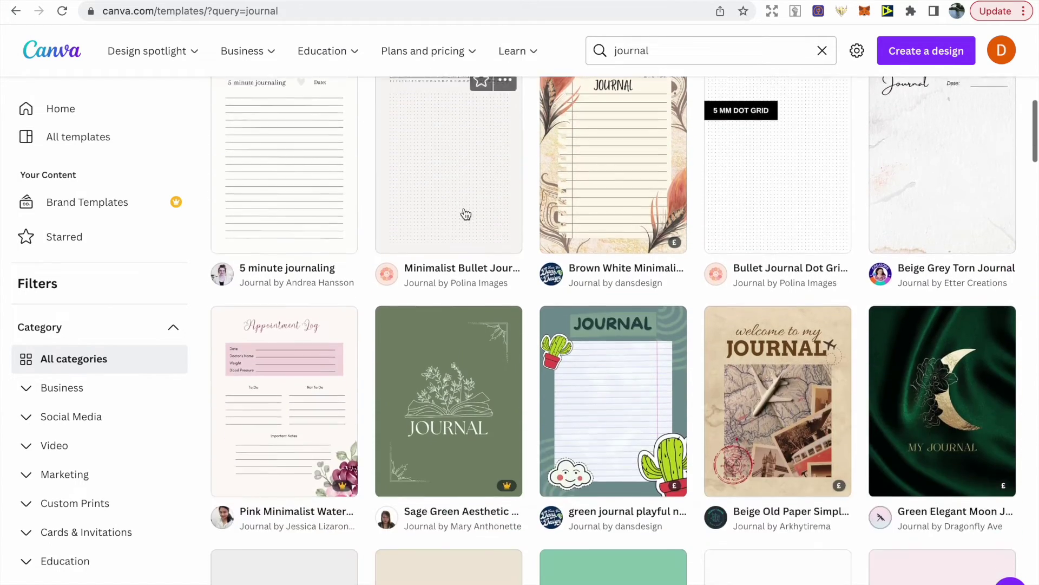
pyautogui.scroll(-7, 464, 213)
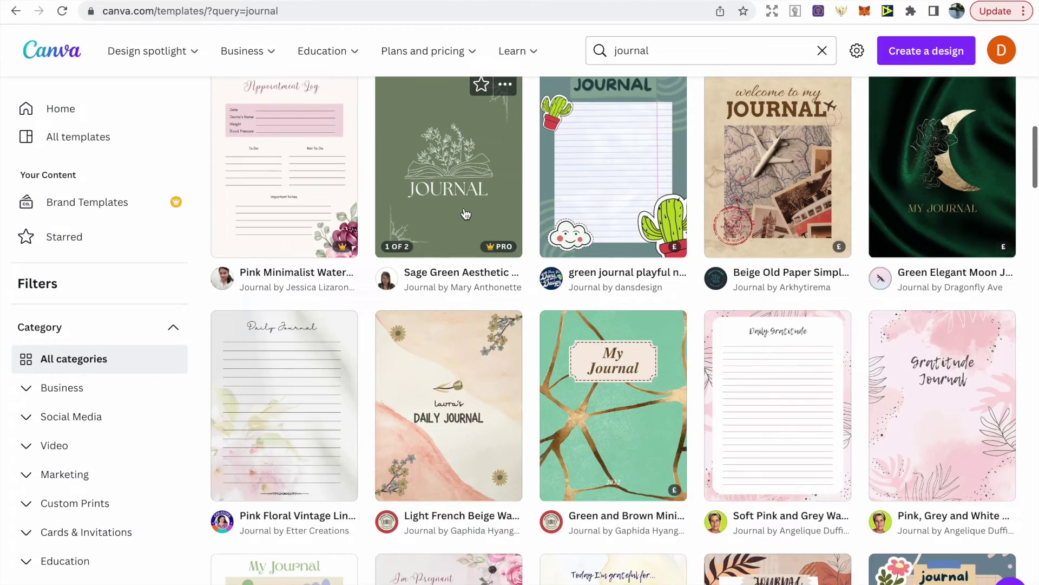
pyautogui.scroll(-8, 465, 213)
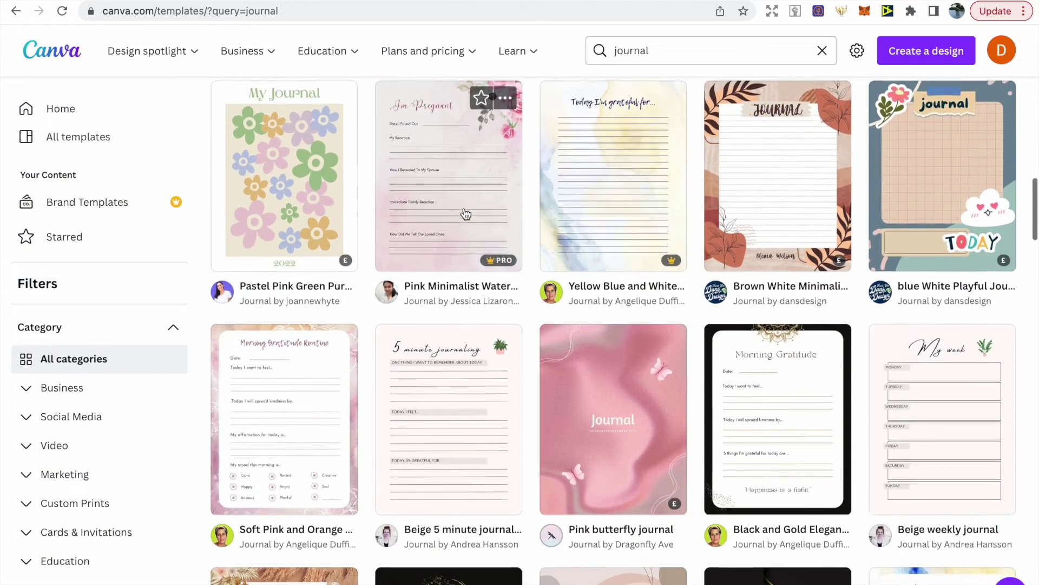
pyautogui.scroll(-5, 466, 212)
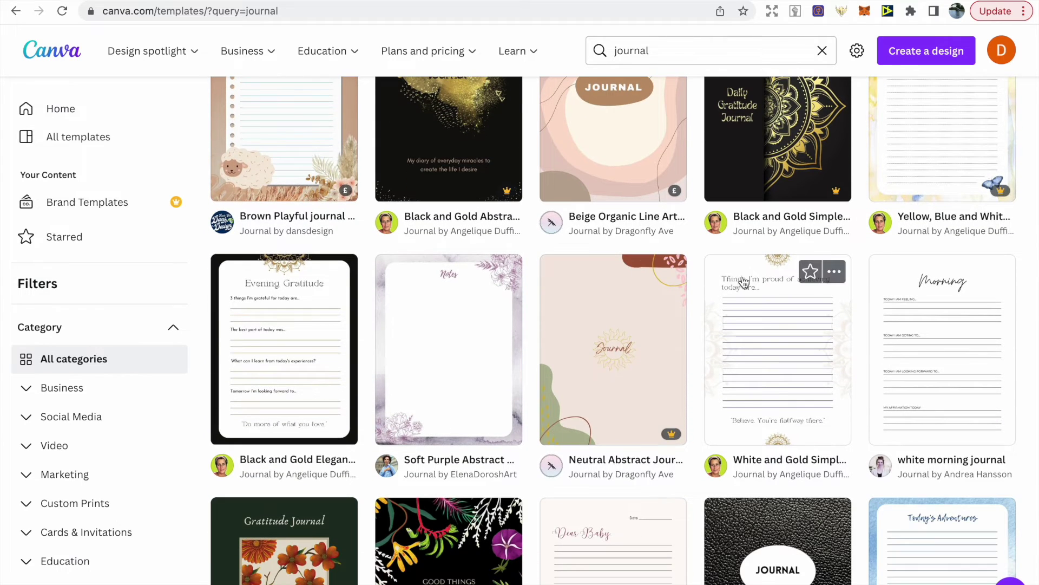
pyautogui.click(745, 282)
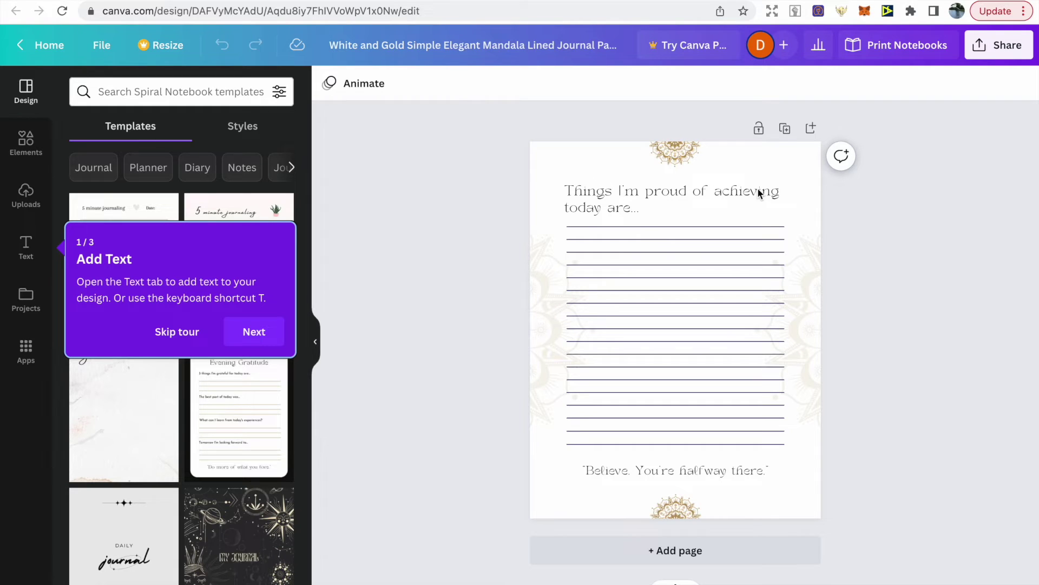
# - Replace the journal page heading with the first gratitude prompt copied from ChatGPT
pyautogui.doubleClick(660, 201)
pyautogui.click(658, 203)
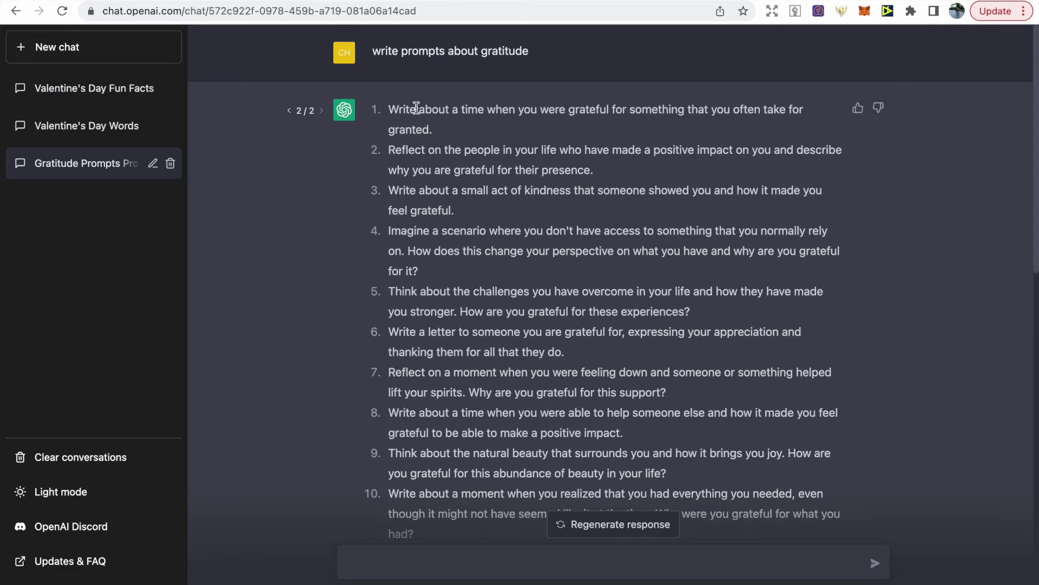
pyautogui.moveTo(443, 127); pyautogui.dragTo(391, 111)
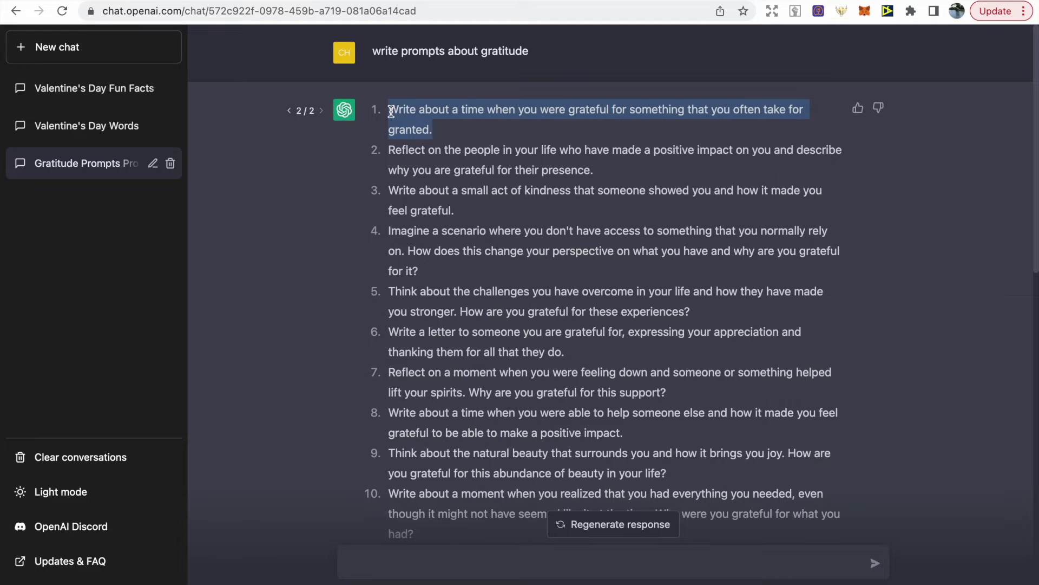
pyautogui.hotkey('ctrl', 'Tab')
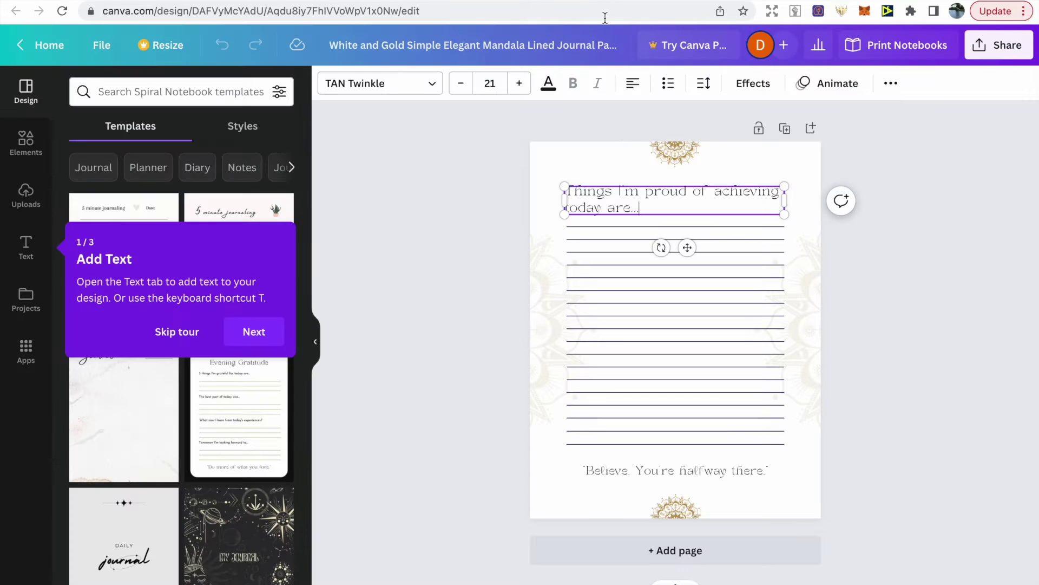
pyautogui.click(647, 208)
pyautogui.moveTo(647, 208); pyautogui.dragTo(564, 191)
pyautogui.press('BackSpace')
pyautogui.write('1.Write about a time when you were grateful for something that you often take for granted.')
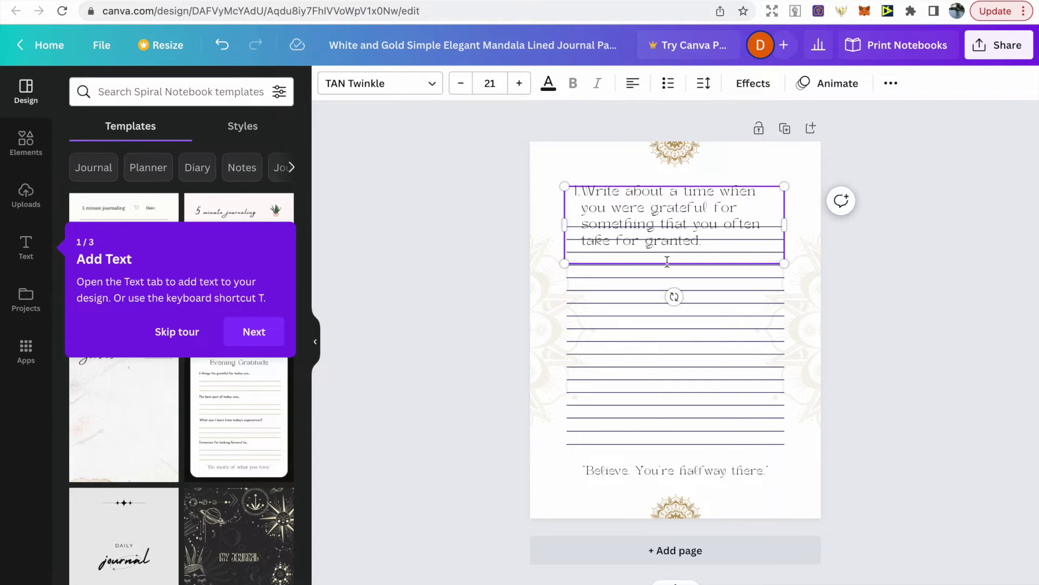
# - Remove the '1.' numbering from the prompt and shrink its font size to 16
pyautogui.click(587, 195)
pyautogui.press('BackSpace')
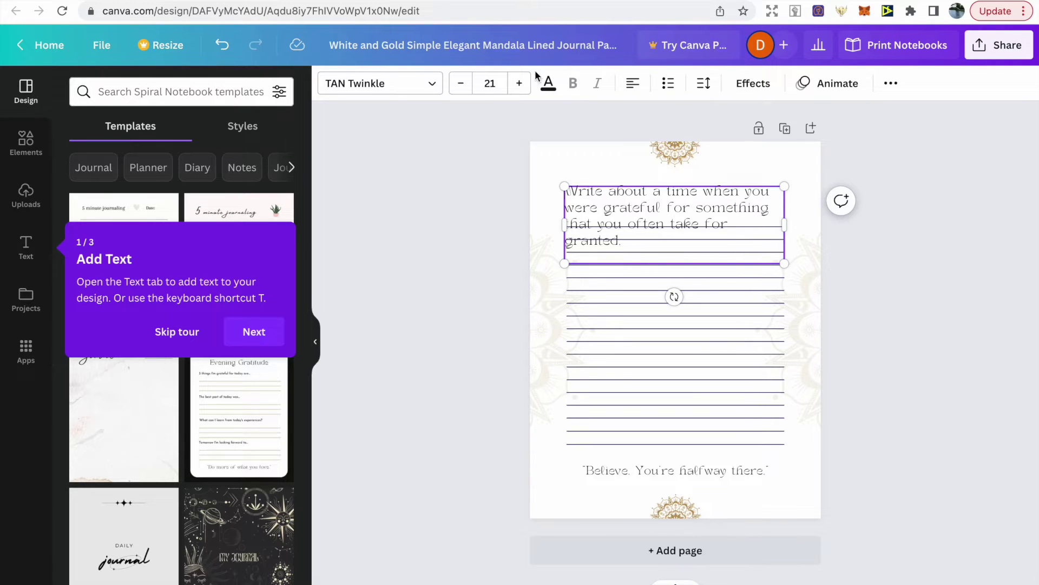
pyautogui.click(461, 84)
pyautogui.click(461, 84)
pyautogui.click(461, 84)
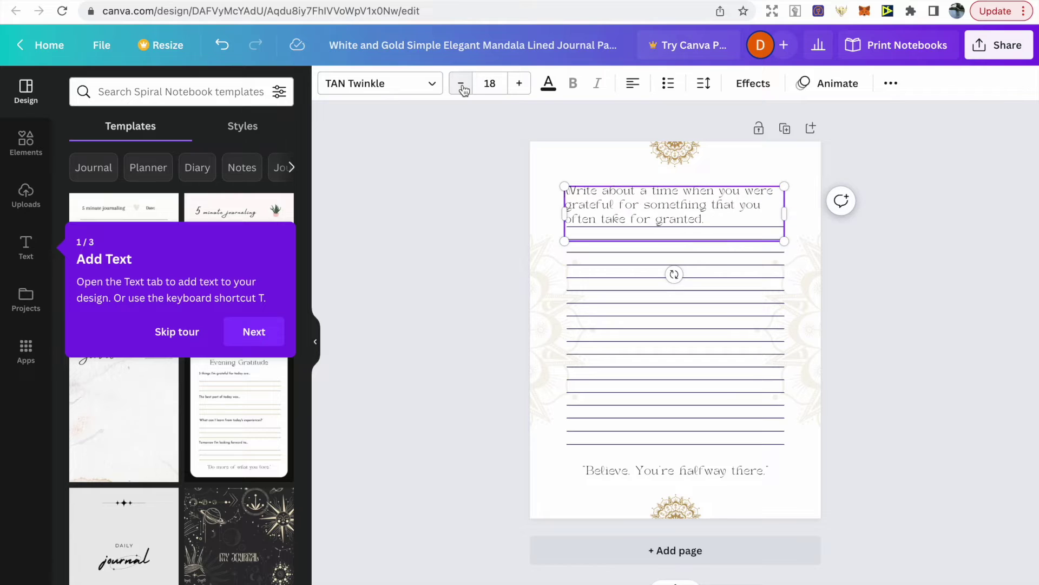
pyautogui.click(461, 84)
pyautogui.click(462, 84)
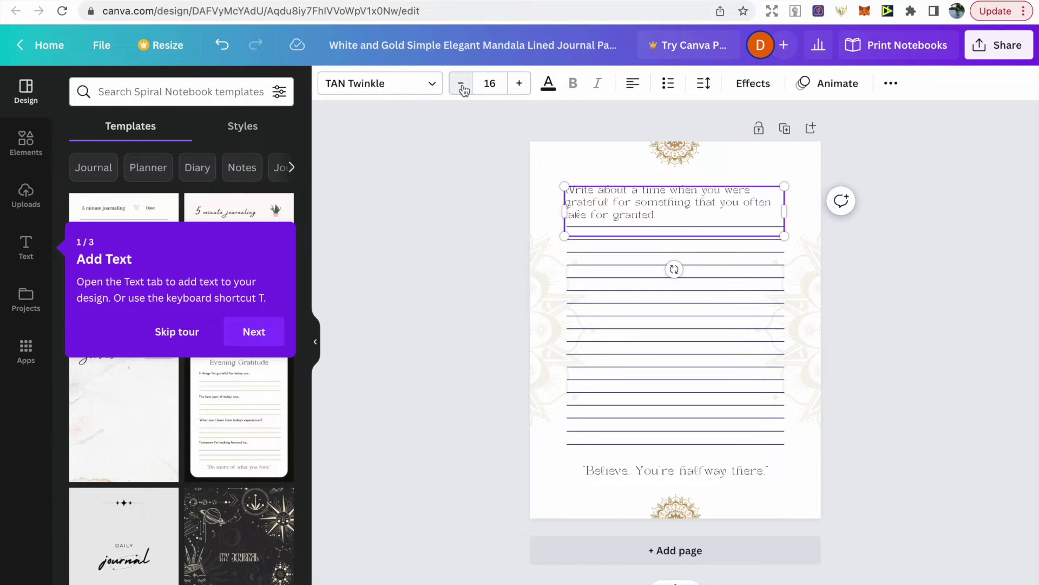
# - Reposition the lined rows group on the page, then select ChatGPT's second prompt text
pyautogui.click(811, 280)
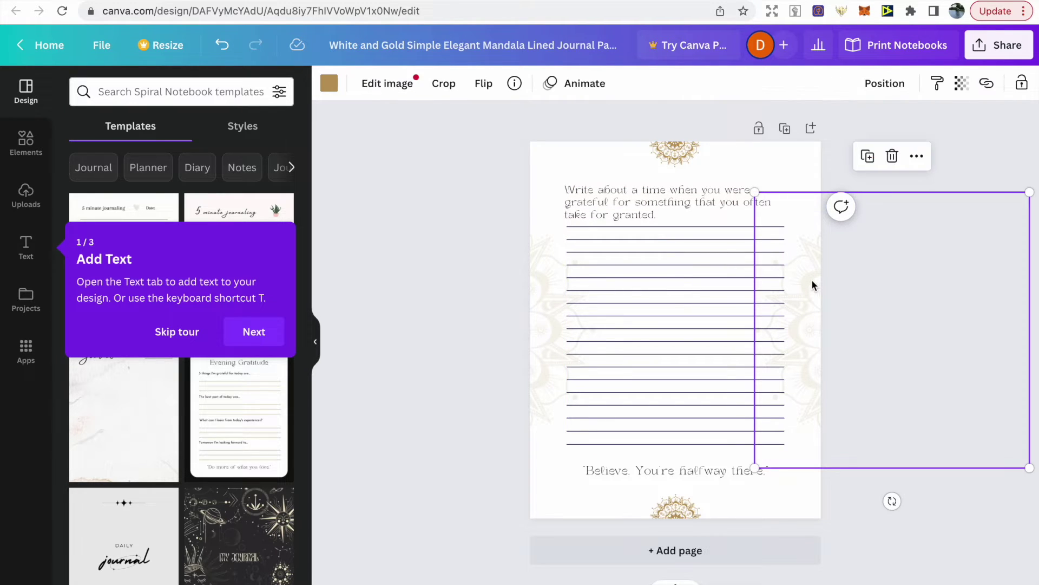
pyautogui.click(898, 283)
pyautogui.moveTo(610, 525); pyautogui.dragTo(631, 229)
pyautogui.click(608, 523)
pyautogui.moveTo(609, 522); pyautogui.dragTo(641, 272)
pyautogui.click(890, 245)
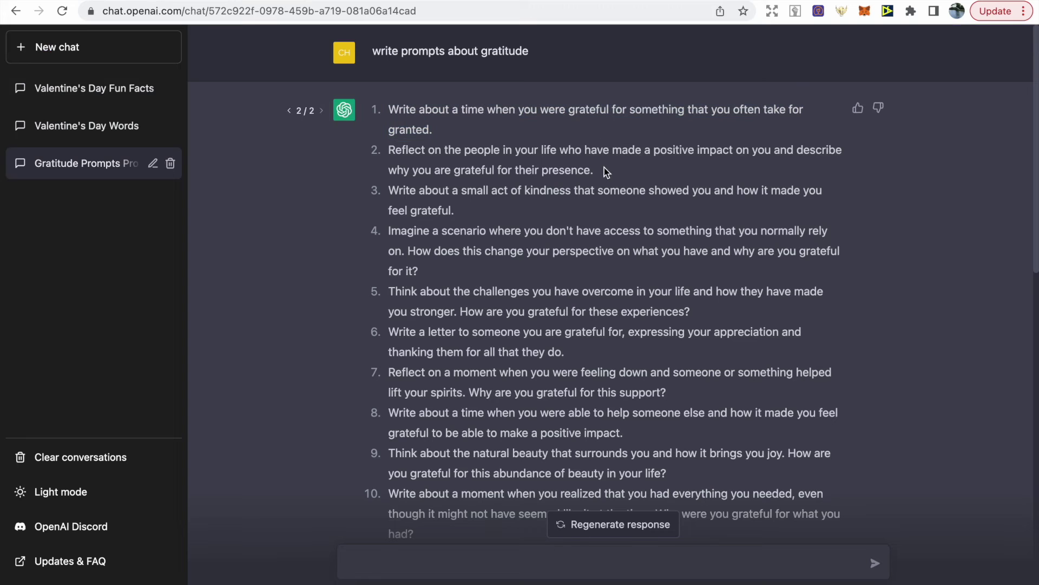
pyautogui.moveTo(604, 168); pyautogui.dragTo(388, 151)
pyautogui.hotkey('ctrl', 'c')
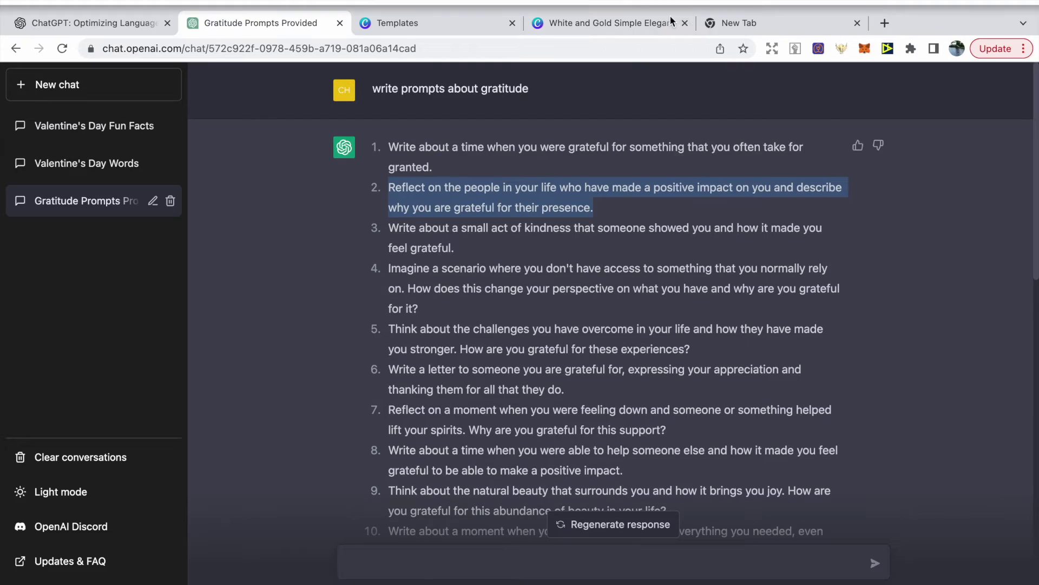
# - Paste the second prompt over page 2's text and remove its numbered-list formatting
pyautogui.click(672, 21)
pyautogui.scroll(-1, 658, 243)
pyautogui.click(658, 242)
pyautogui.moveTo(657, 239); pyautogui.dragTo(567, 216)
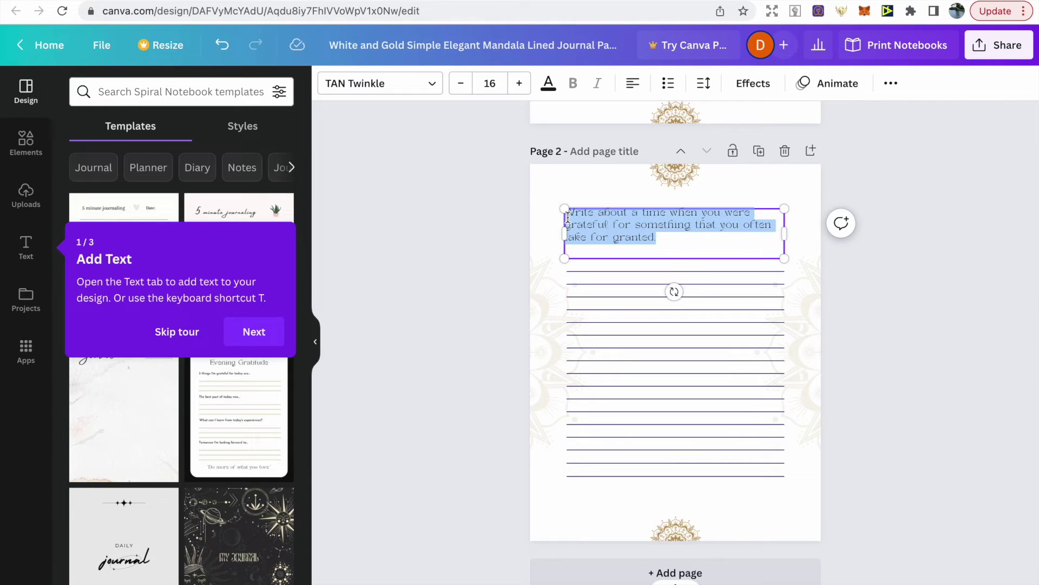
pyautogui.hotkey('ctrl', 'v')
pyautogui.click(866, 274)
pyautogui.click(586, 217)
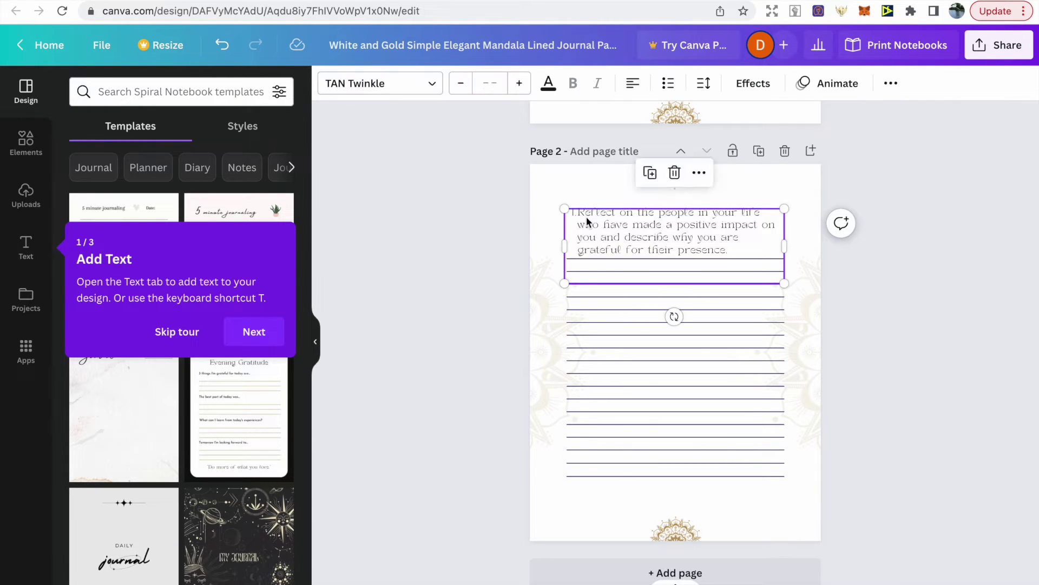
pyautogui.click(668, 83)
pyautogui.click(870, 278)
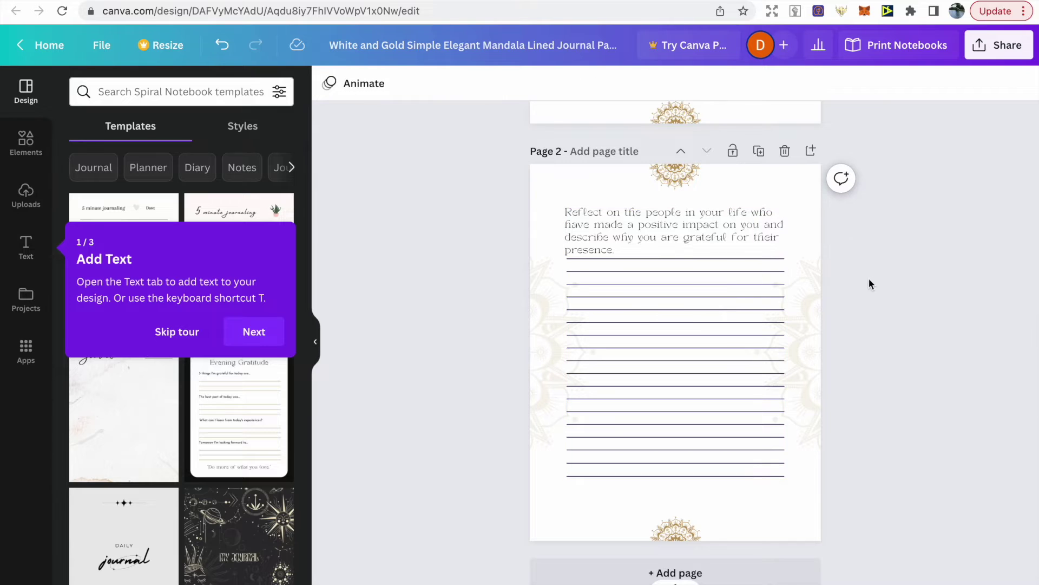
# - Duplicate page 2 as page 3 and paste the third, small-act-of-kindness prompt into it
pyautogui.click(759, 151)
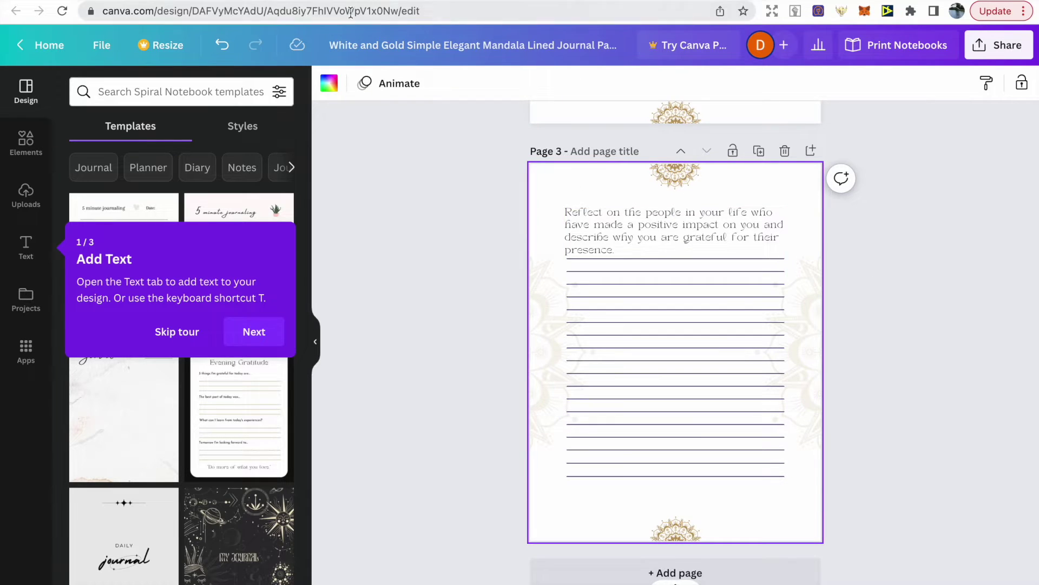
pyautogui.hotkey('ctrl', 'Tab')
pyautogui.moveTo(456, 211); pyautogui.dragTo(388, 190)
pyautogui.hotkey('ctrl', 'c')
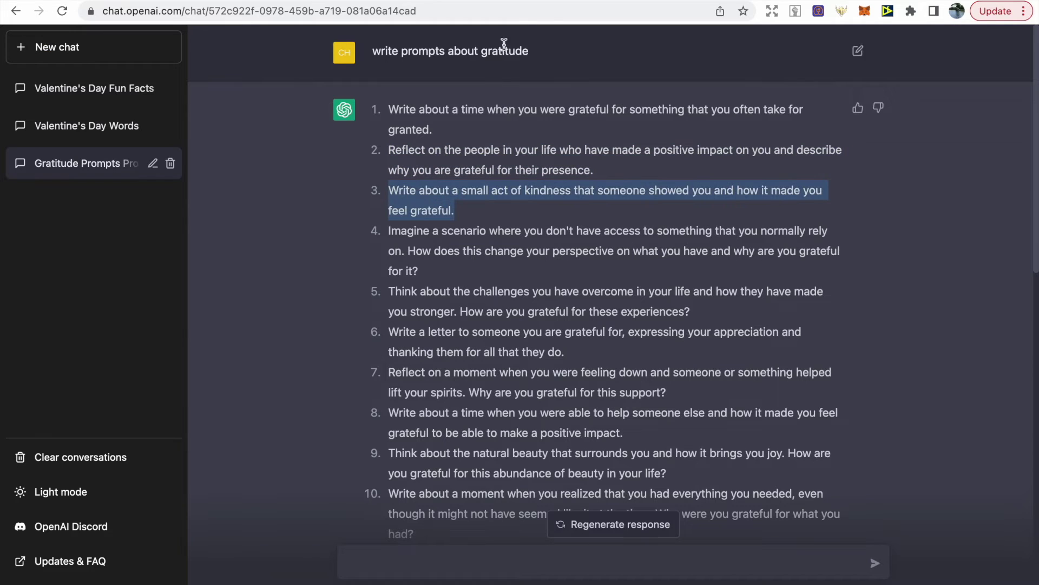
pyautogui.hotkey('ctrl', 'shift', 'Tab')
pyautogui.click(617, 246)
pyautogui.moveTo(615, 250); pyautogui.dragTo(565, 210)
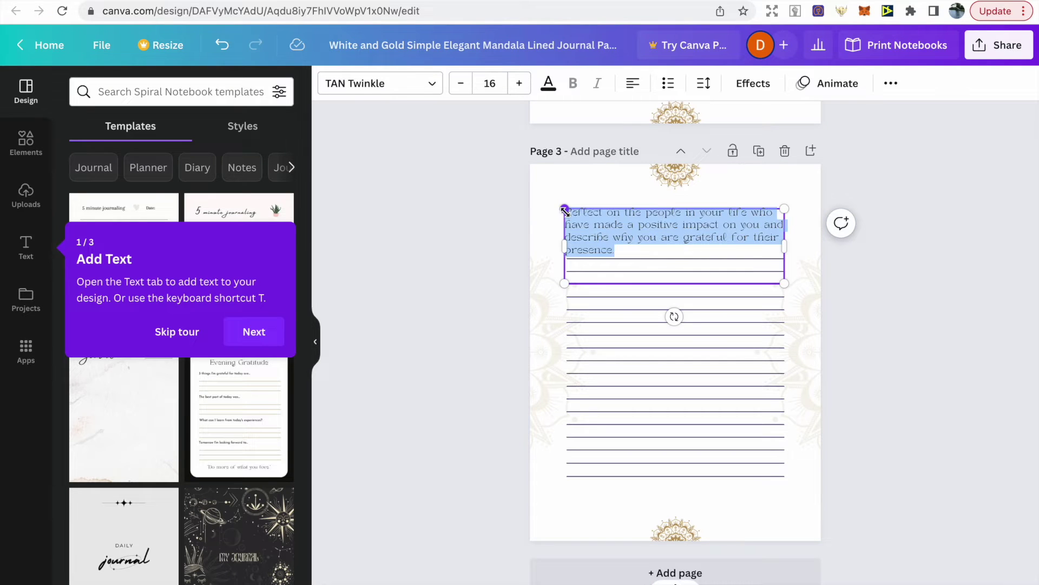
pyautogui.hotkey('ctrl', 'v')
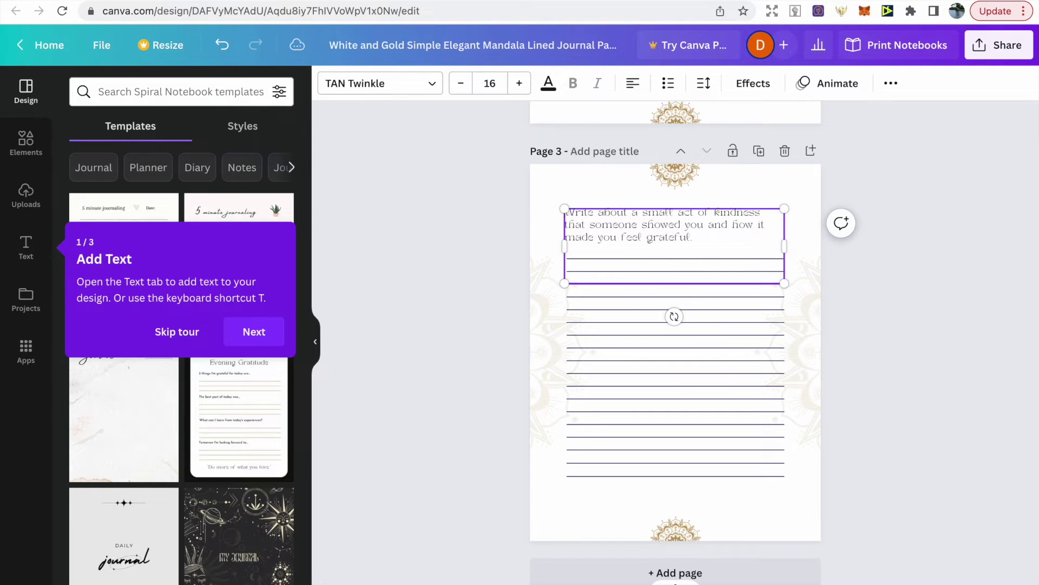
pyautogui.click(855, 285)
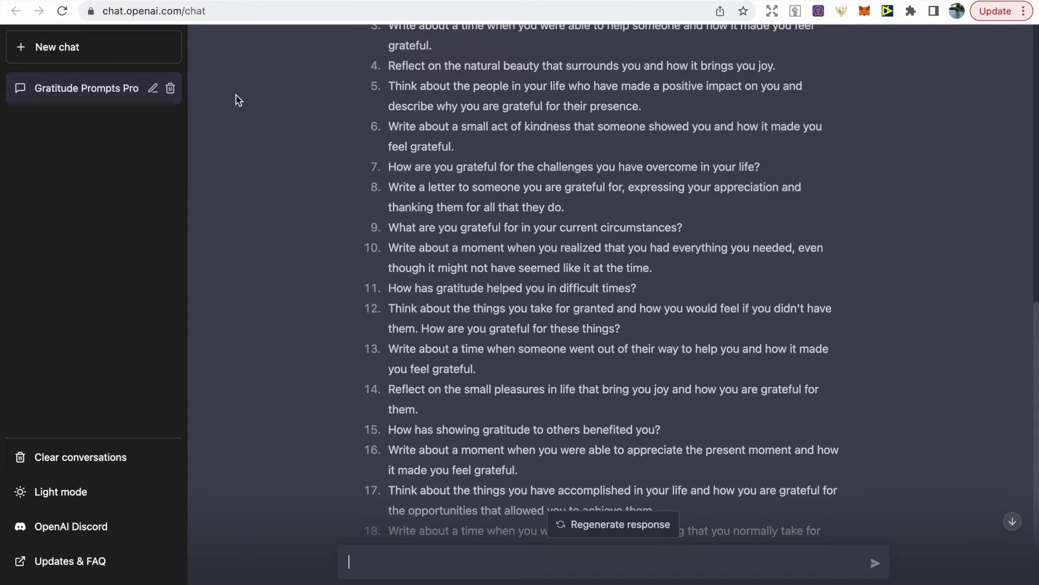
# - Cancel deleting the gratitude chat and start a new empty ChatGPT chat
pyautogui.click(170, 88)
pyautogui.click(170, 89)
pyautogui.click(119, 52)
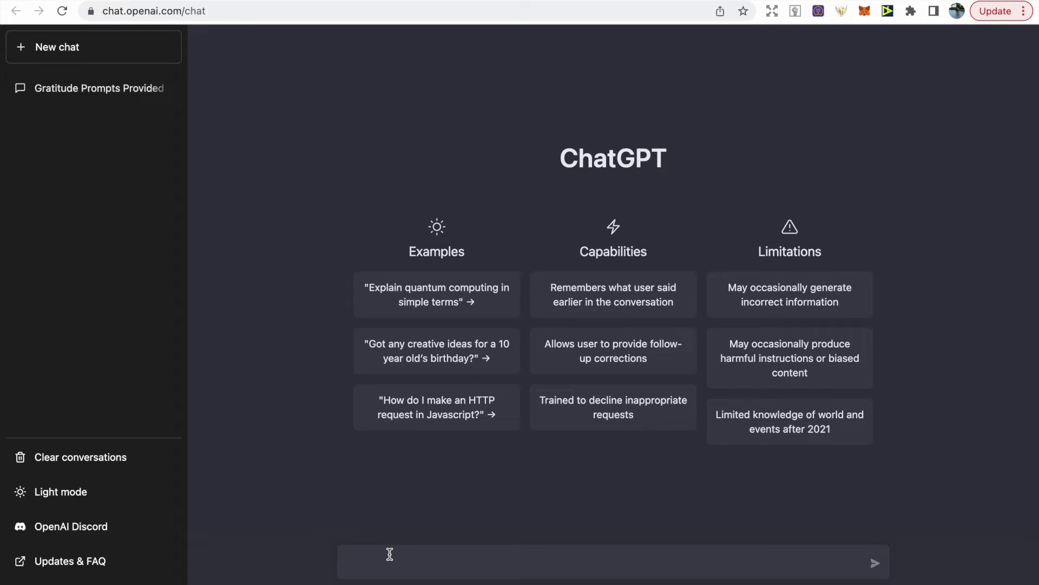
# - Ask ChatGPT to 'List 50 words about valentine's day'
pyautogui.write("List 50 words about valentine's day")
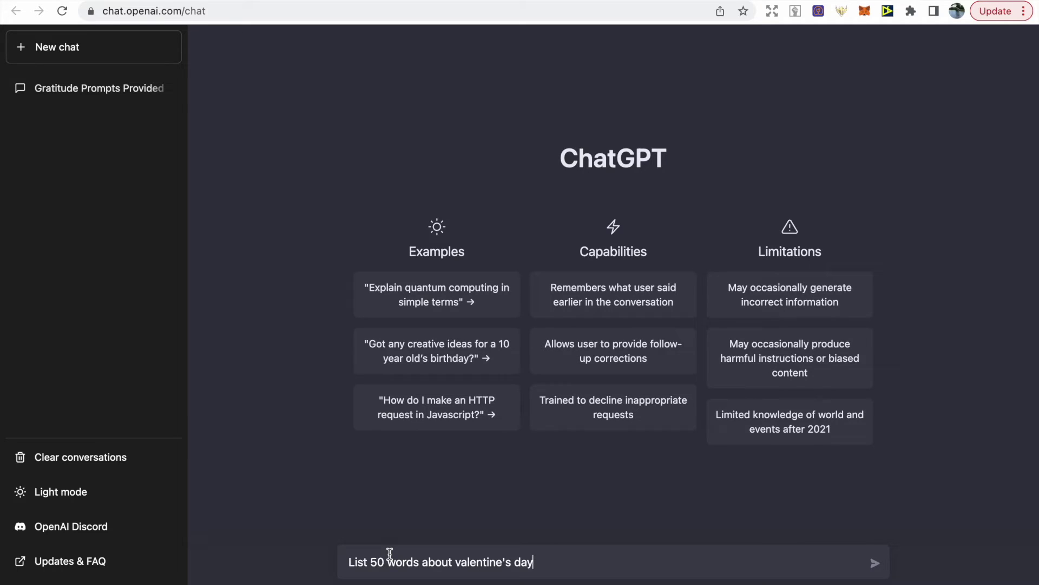
pyautogui.click(875, 564)
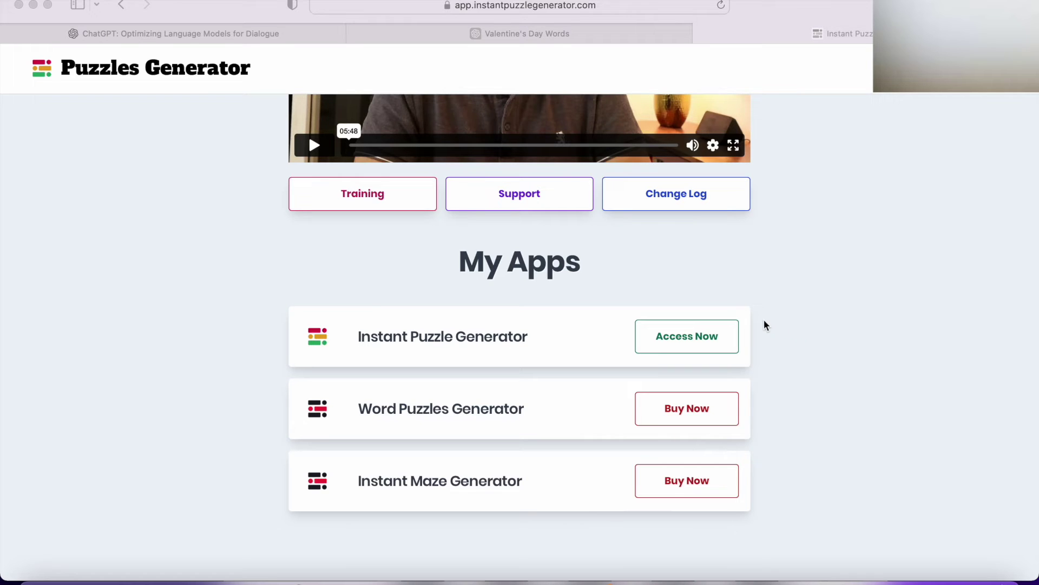
# - Open Instant Puzzle Generator's Wordsearch maker and create a puzzle named 'Valentine's Day'
pyautogui.click(725, 336)
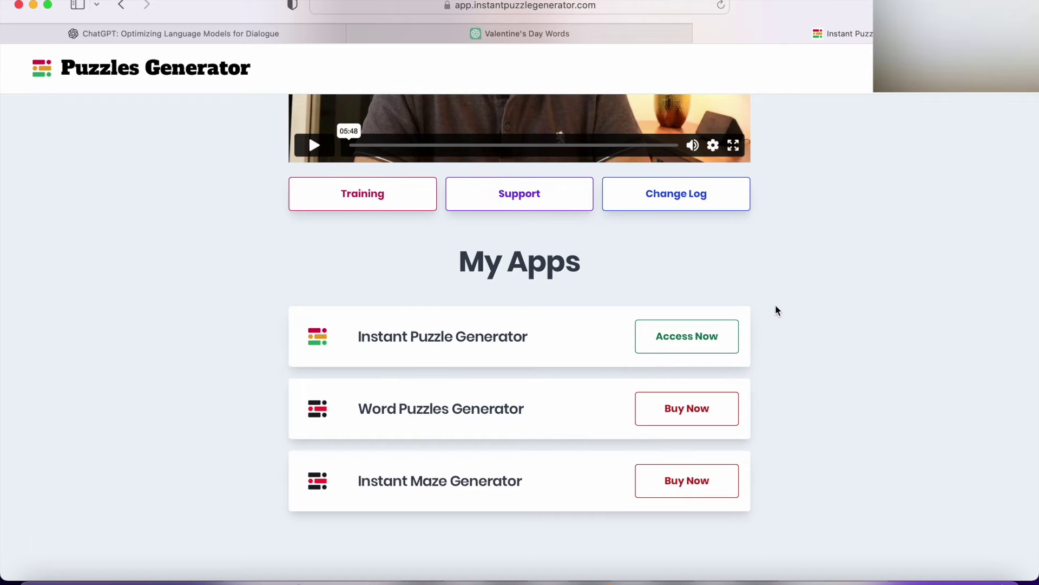
pyautogui.click(723, 335)
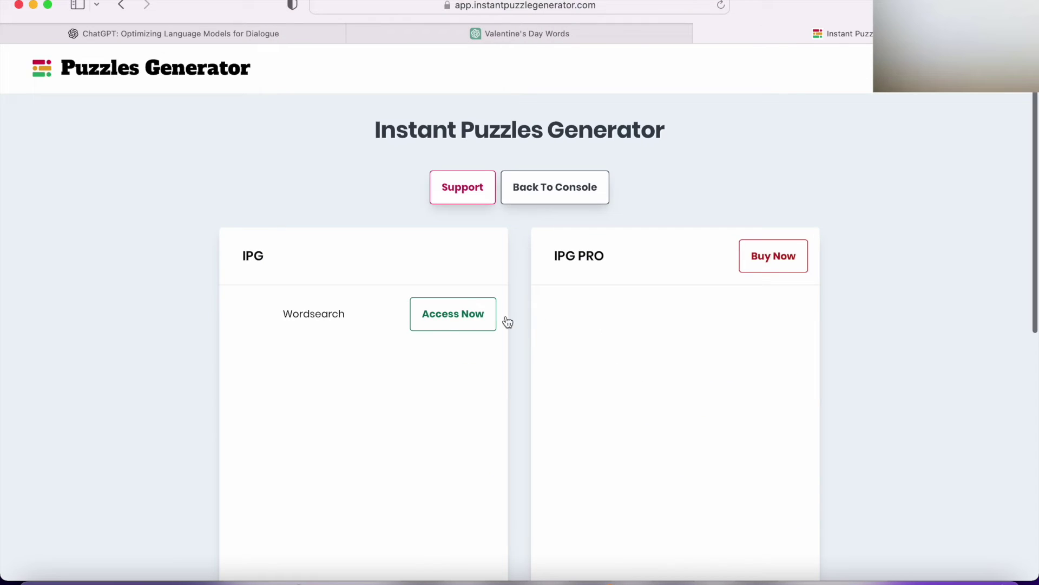
pyautogui.click(486, 316)
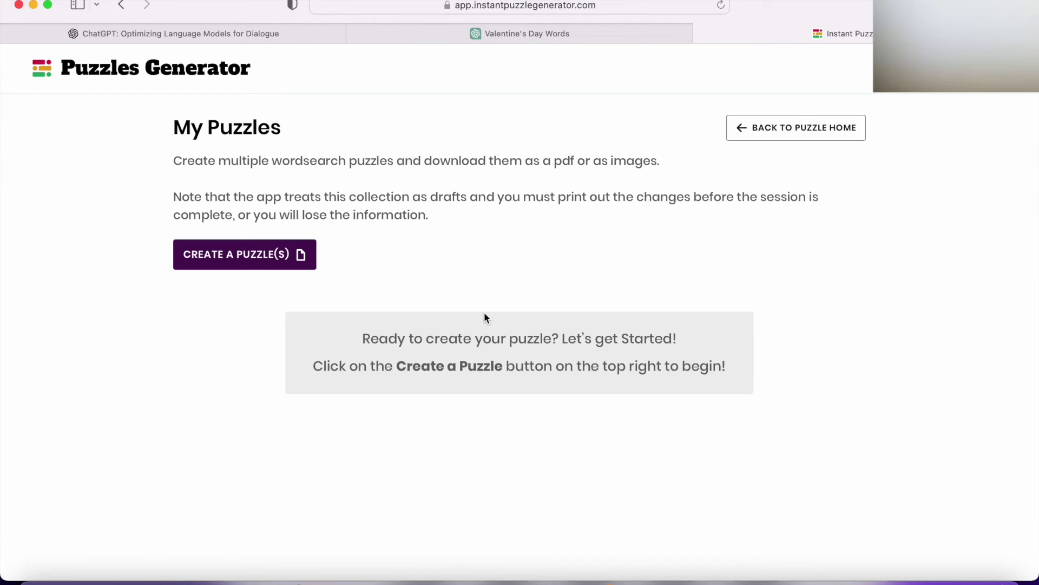
pyautogui.click(265, 266)
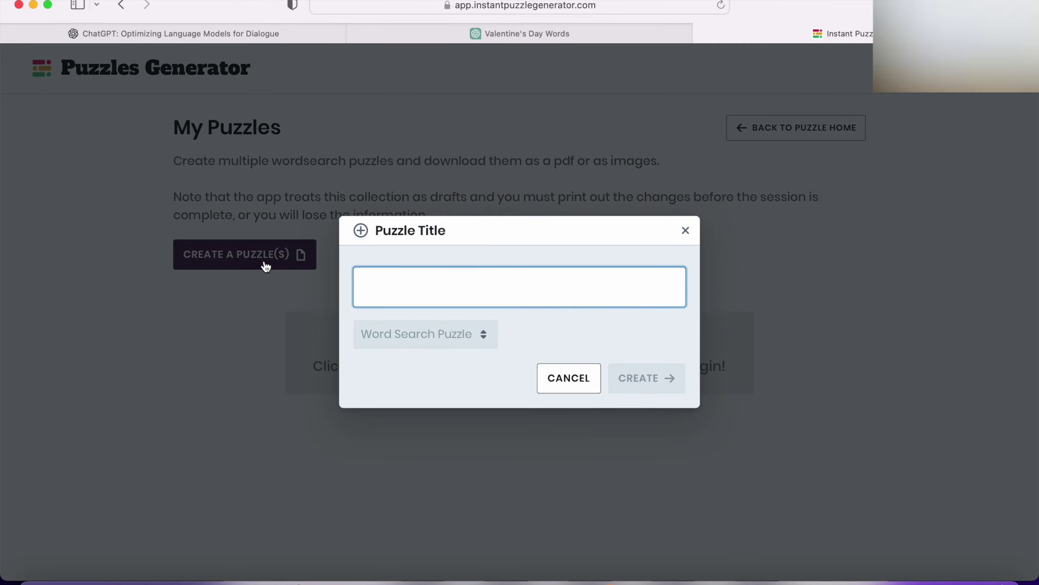
pyautogui.write('Vale')
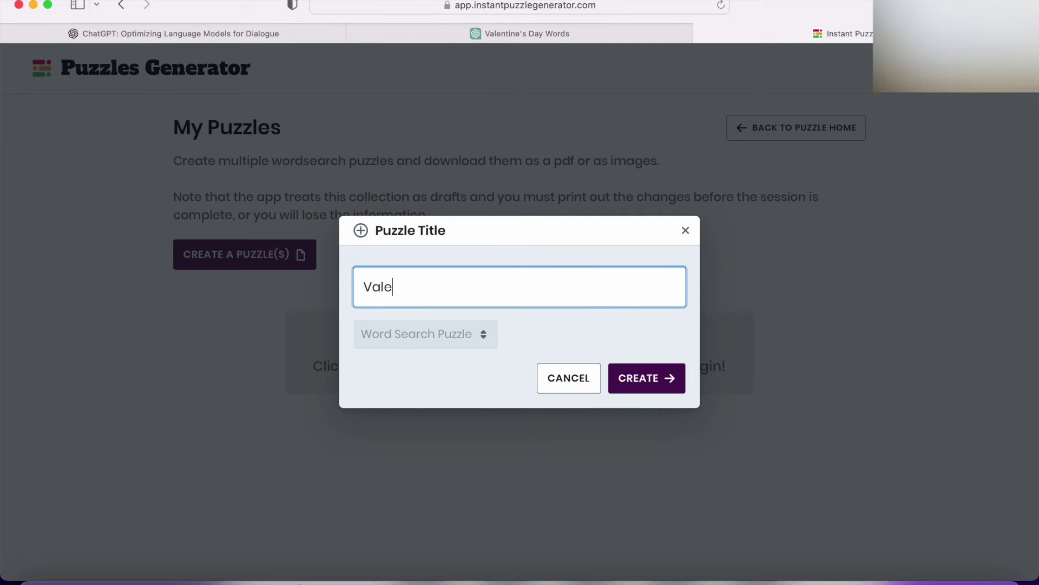
pyautogui.write('ntines')
pyautogui.press('BackSpace')
pyautogui.write('"')
pyautogui.press('BackSpace')
pyautogui.write("'s Day")
pyautogui.click(622, 371)
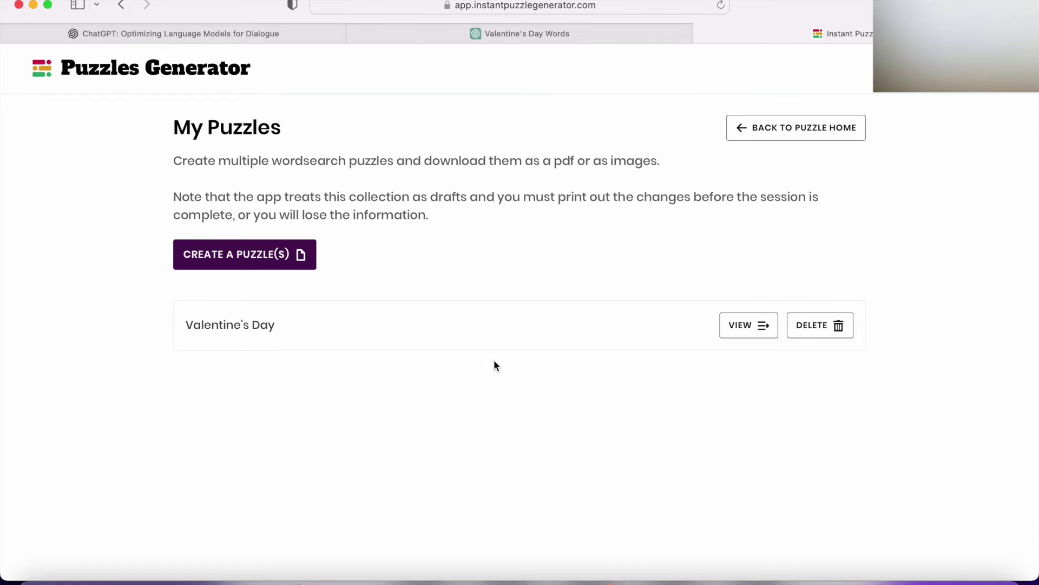
# - Open the Valentine's Day puzzle's wordset upload dialog and type 'Title: Word Search' in the list document
pyautogui.click(731, 333)
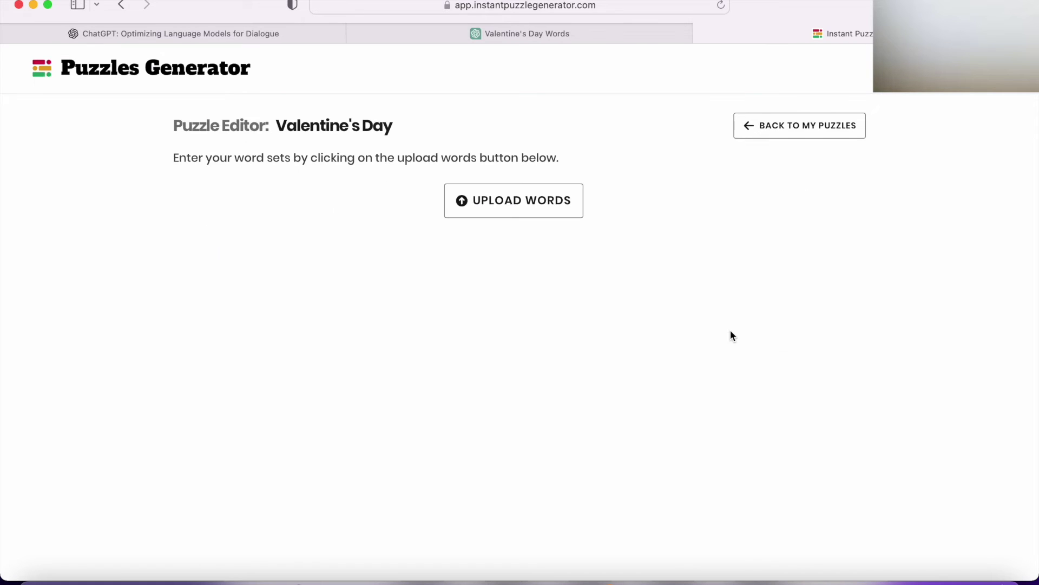
pyautogui.click(554, 215)
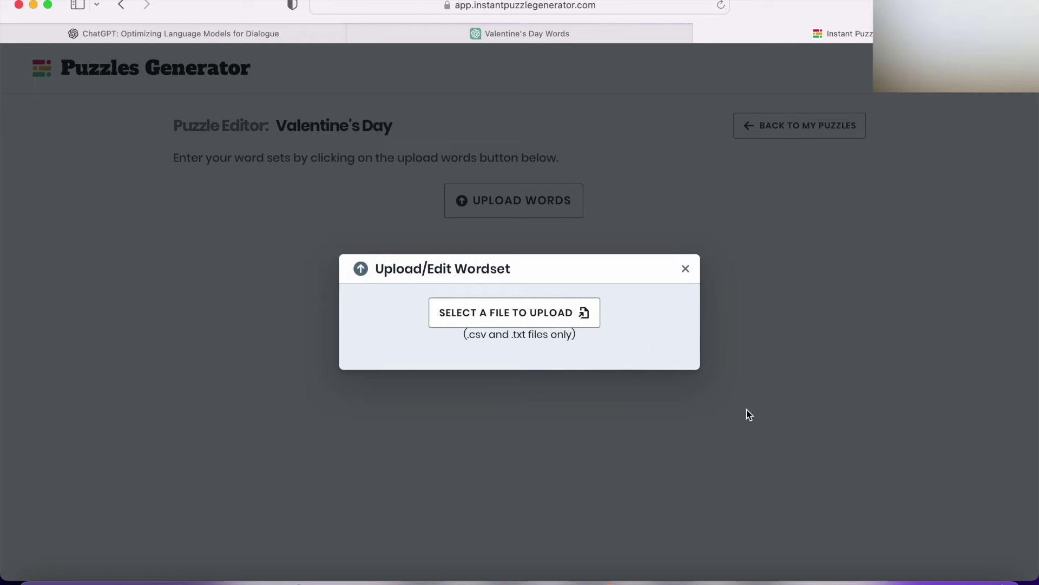
pyautogui.click(85, 581)
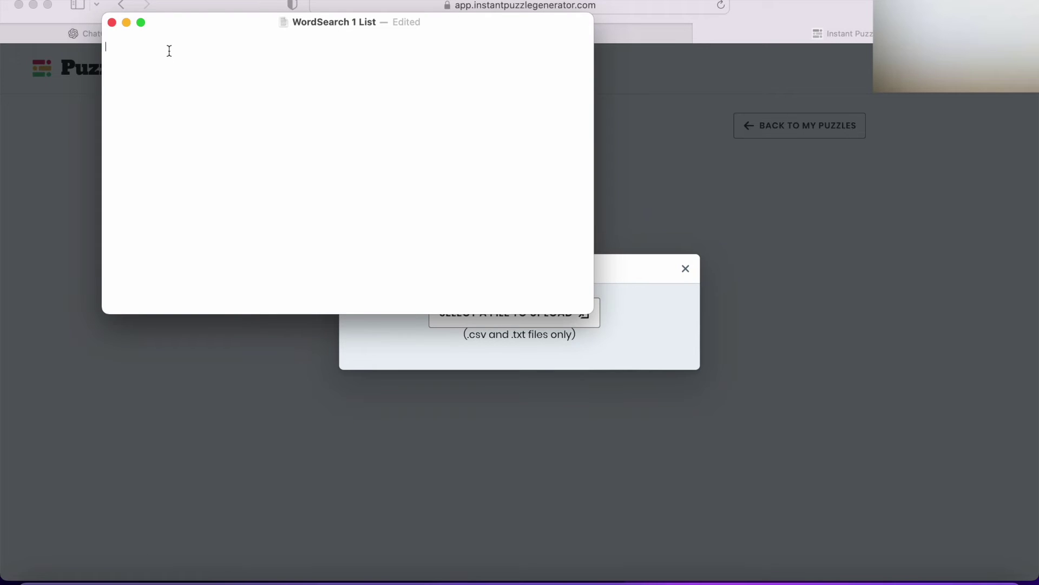
pyautogui.write('Title')
pyautogui.write(' Search 1')
# - Copy the first ten Valentine words, Love to Candlelight, into the list under the title
pyautogui.moveTo(502, 23); pyautogui.dragTo(460, 117)
pyautogui.click(561, 36)
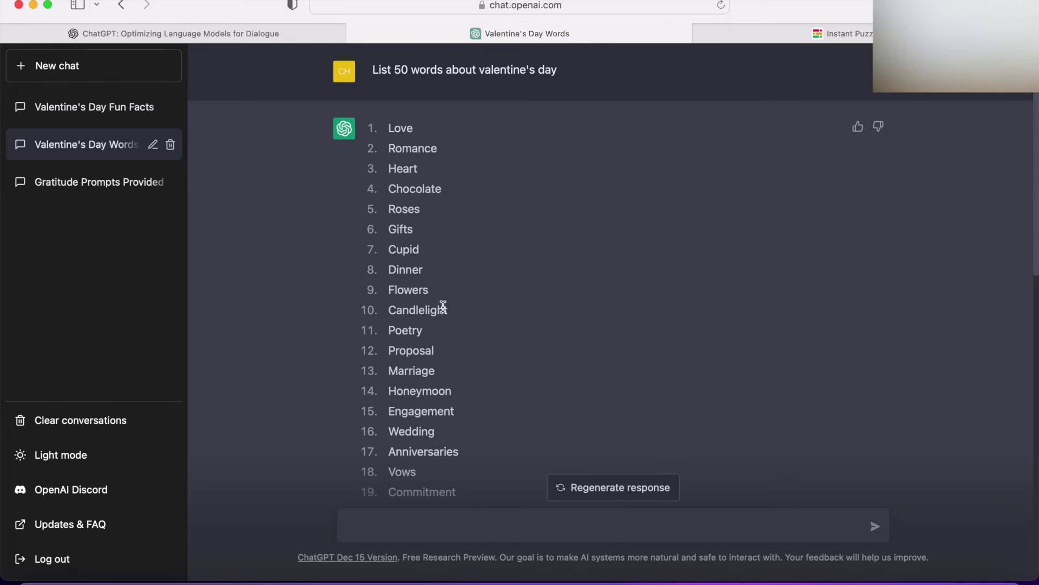
pyautogui.moveTo(441, 306); pyautogui.dragTo(388, 135)
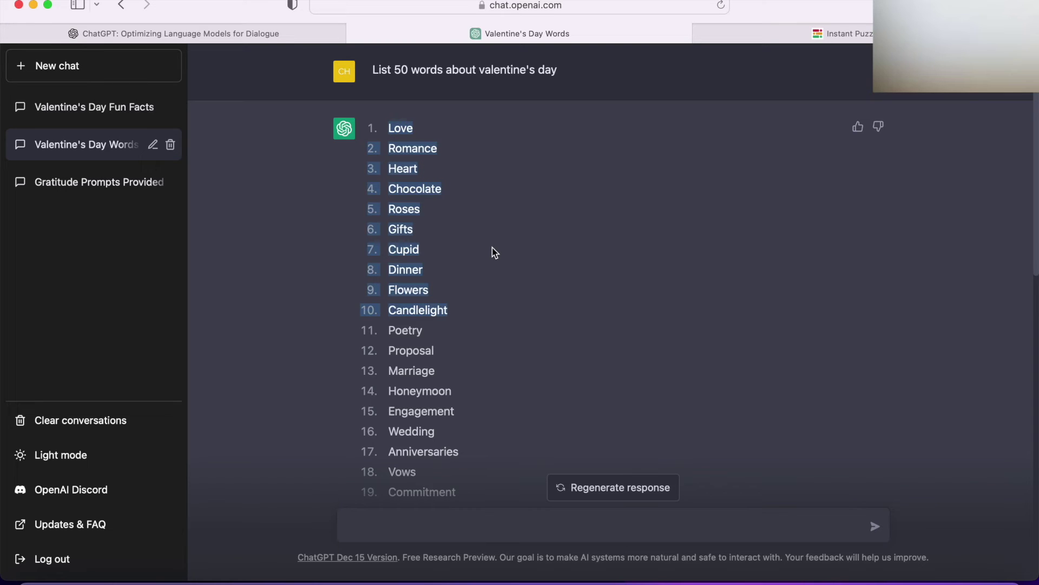
pyautogui.click(48, 6)
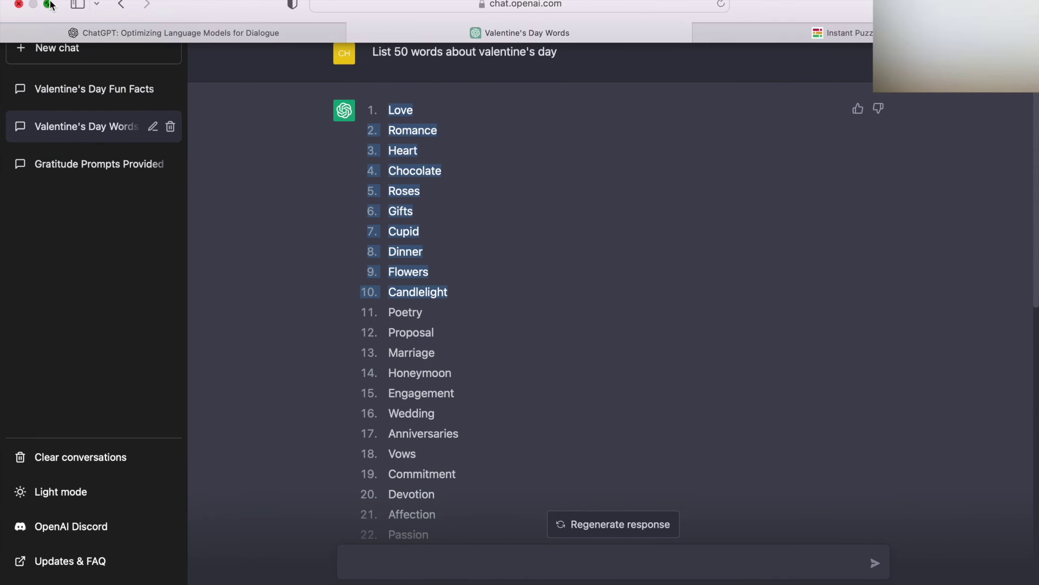
pyautogui.moveTo(2, 66); pyautogui.dragTo(97, 66)
pyautogui.click(75, 144)
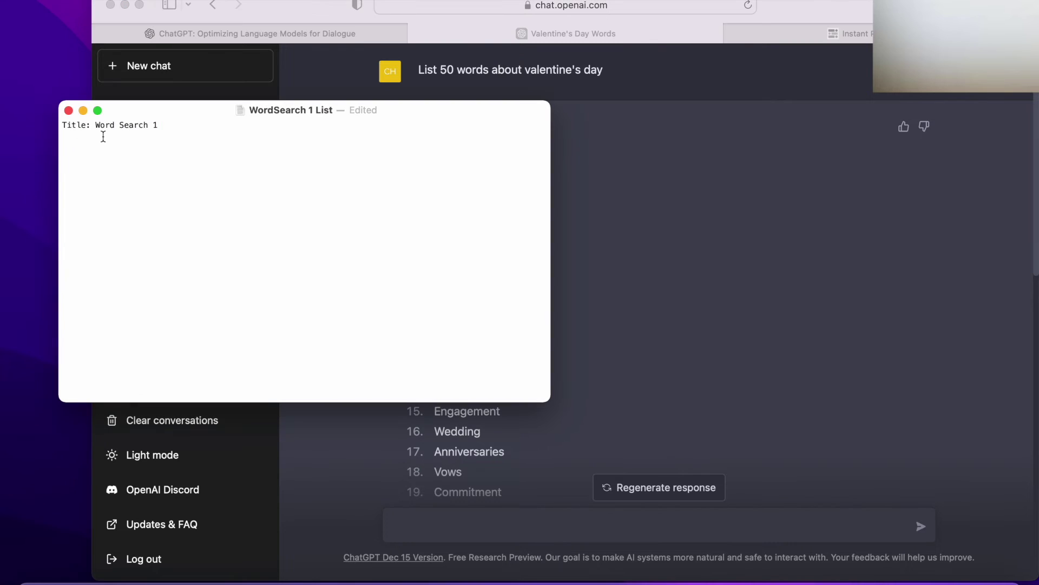
pyautogui.write('Love Romance Heart Chocolate Roses Gifts Cupid Dinner Flowers Candlelight')
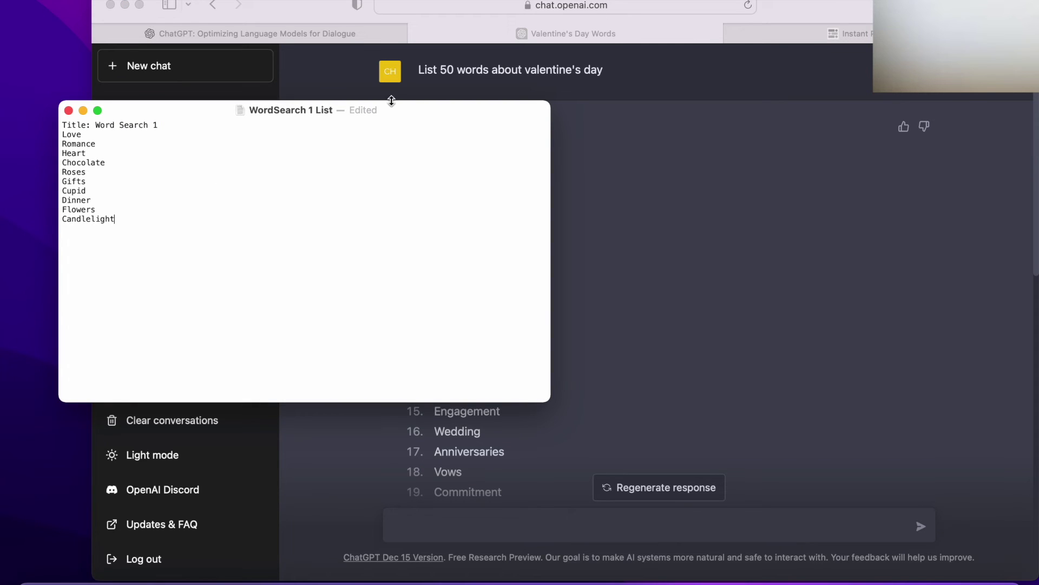
pyautogui.press('Return')
pyautogui.press('Return')
# - Add a 'Title: Word Search 2' line, select the next words in ChatGPT, and close the document
pyautogui.write('Title: Word Search 2')
pyautogui.click(727, 298)
pyautogui.scroll(-5, 567, 297)
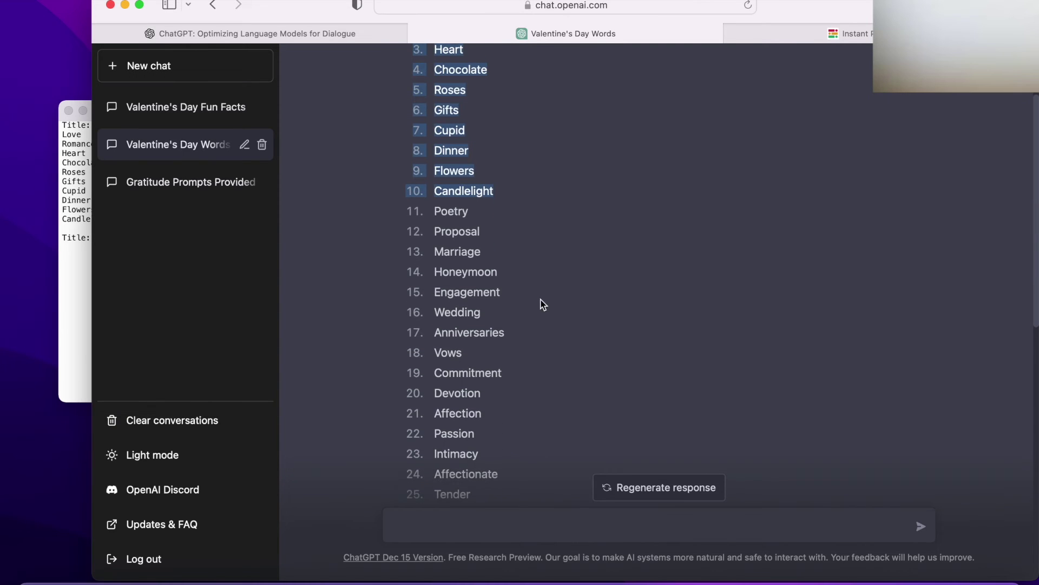
pyautogui.moveTo(434, 211); pyautogui.dragTo(477, 266)
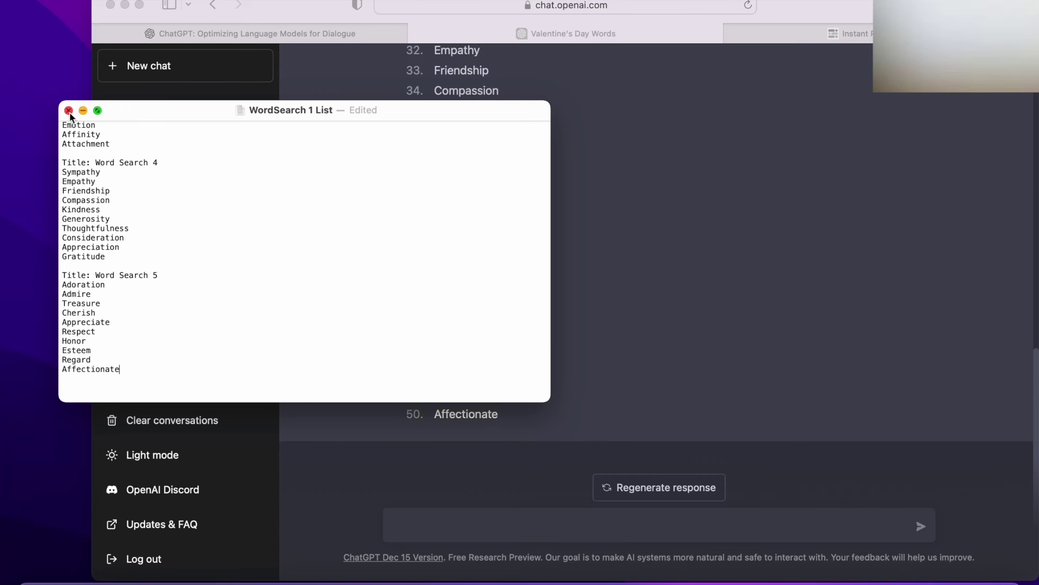
pyautogui.click(69, 110)
# - Upload the Valentine word list file to generate Word Search 1 and Word Search 2
pyautogui.click(777, 37)
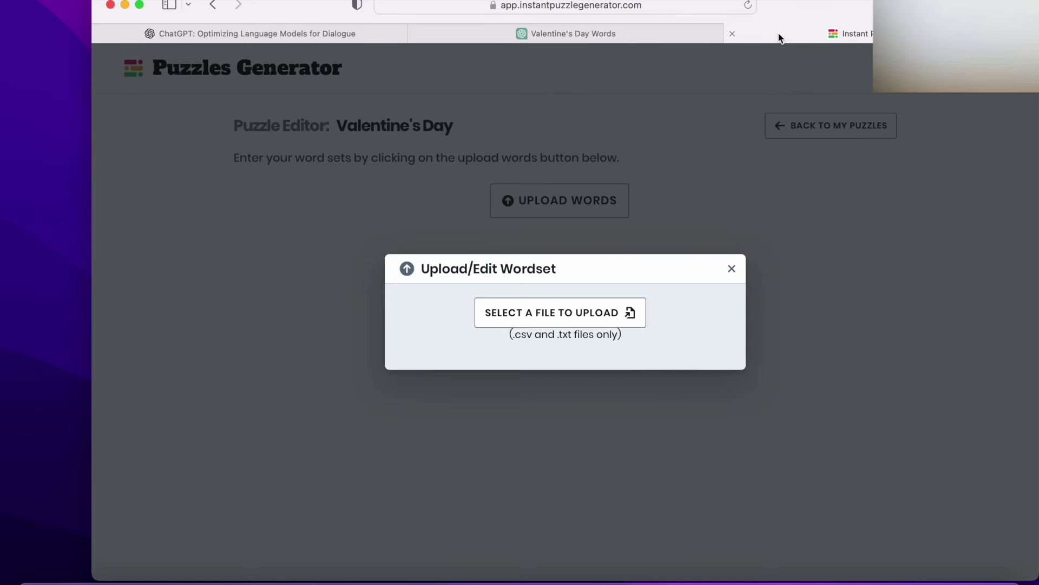
pyautogui.click(539, 312)
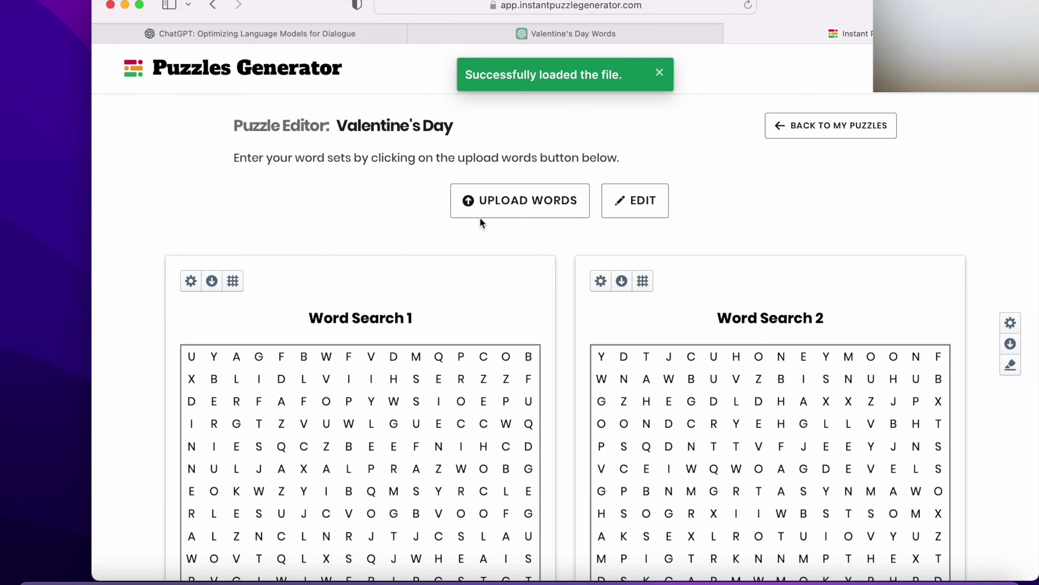
pyautogui.scroll(-5, 481, 219)
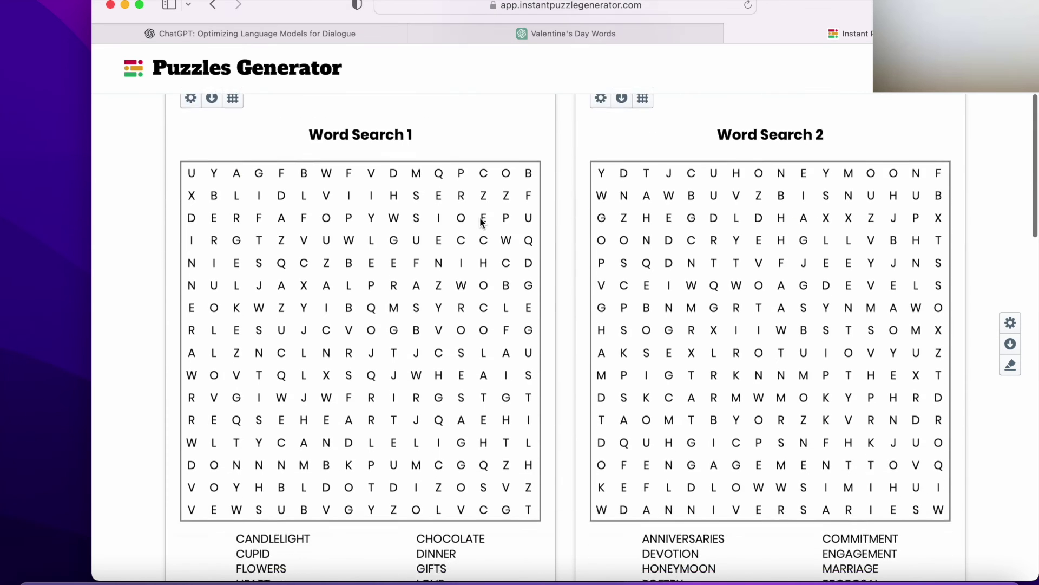
pyautogui.scroll(-4, 480, 219)
pyautogui.scroll(9, 481, 222)
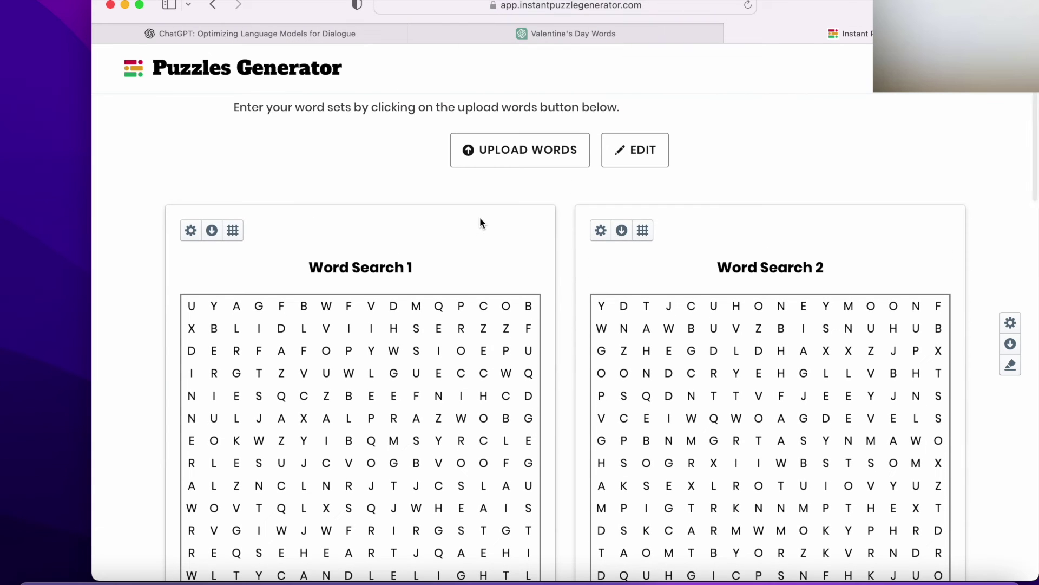
# - Review the uploaded word sets as editable text, then open Word Search 2's puzzle settings
pyautogui.click(629, 158)
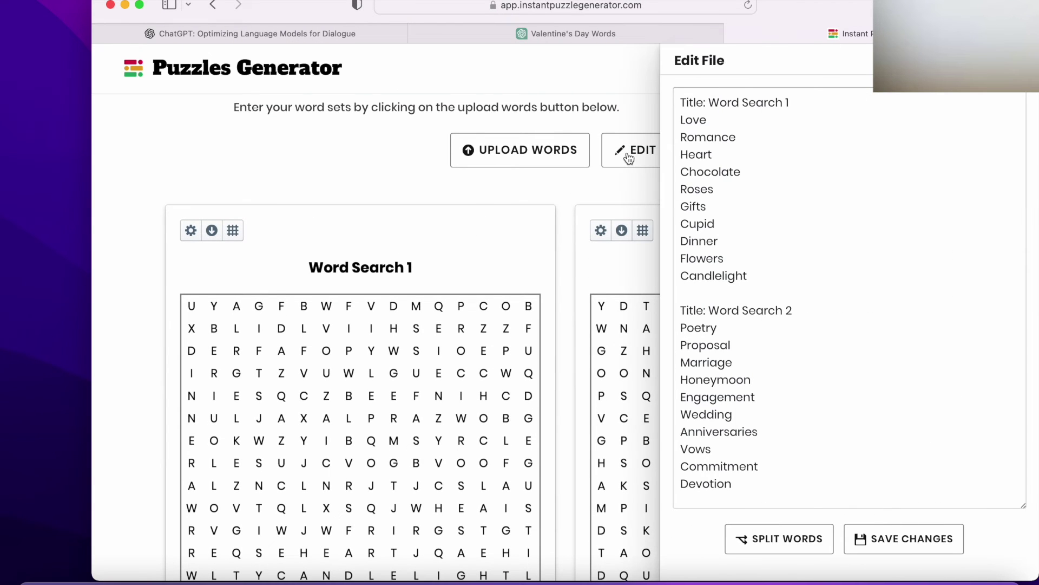
pyautogui.scroll(-2, 721, 261)
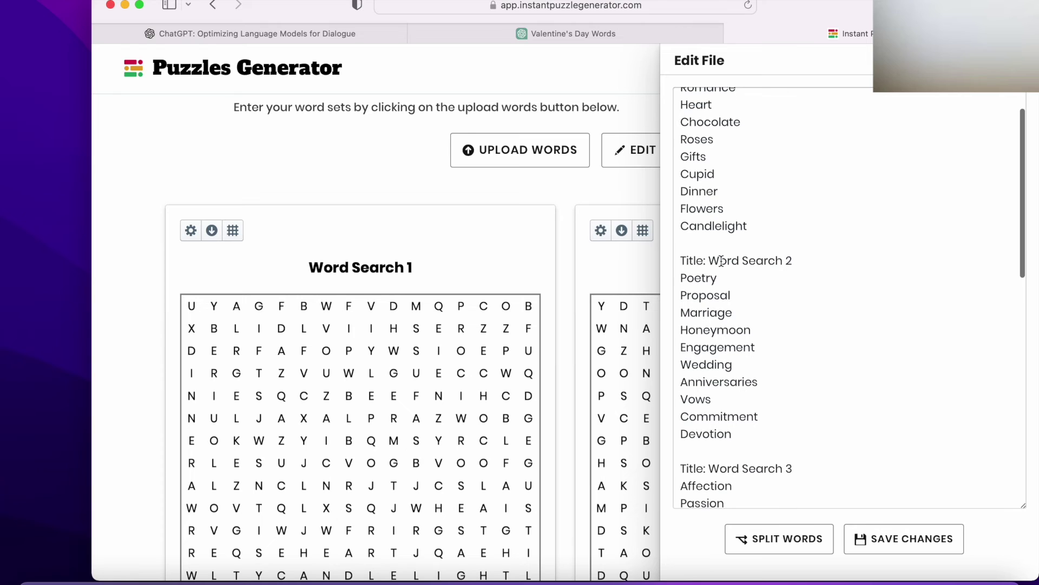
pyautogui.scroll(1, 721, 261)
pyautogui.scroll(1, 721, 261)
pyautogui.click(643, 180)
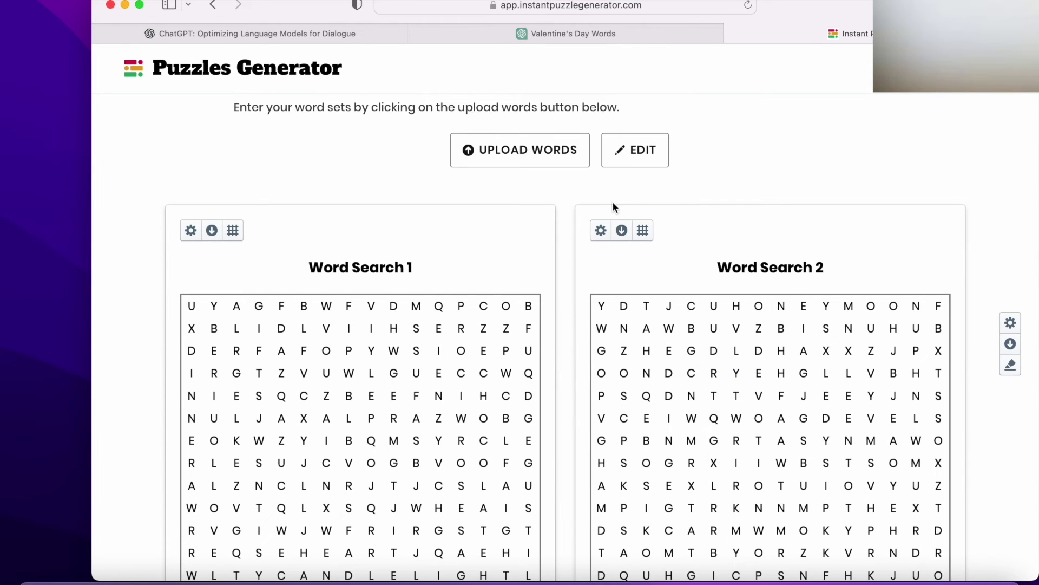
pyautogui.click(601, 232)
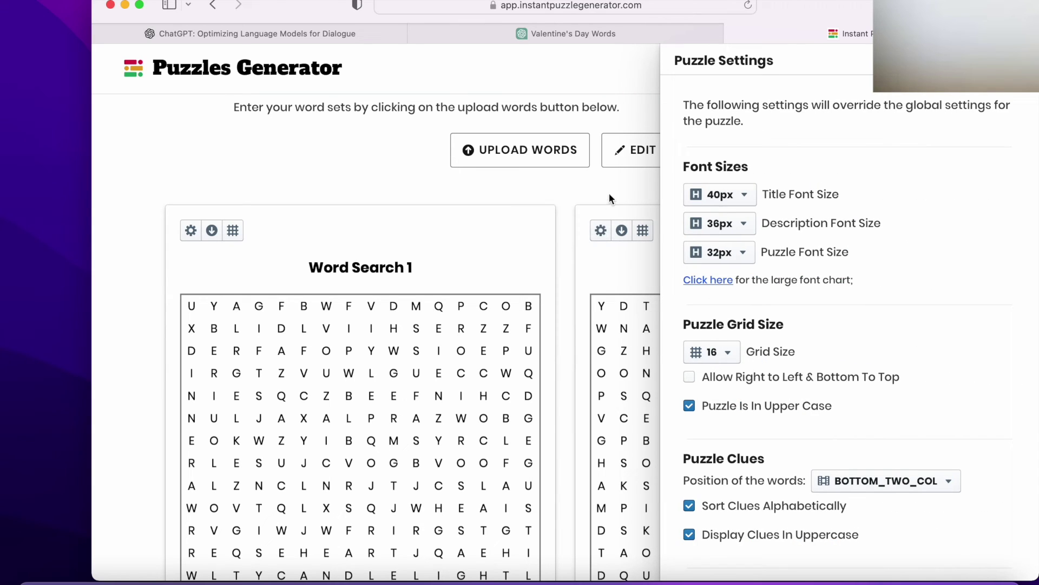
pyautogui.click(629, 187)
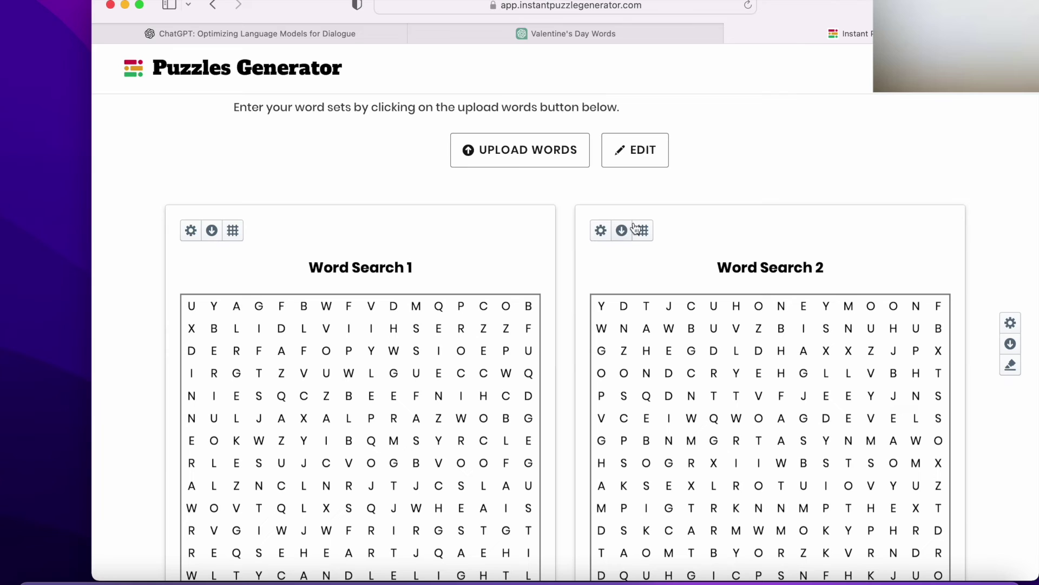
pyautogui.click(1011, 323)
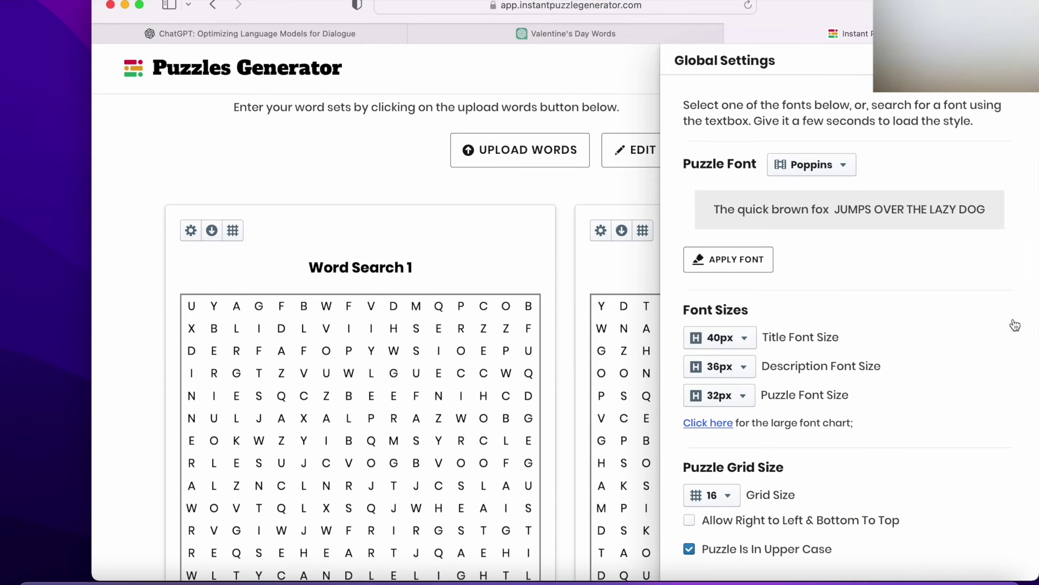
pyautogui.click(649, 187)
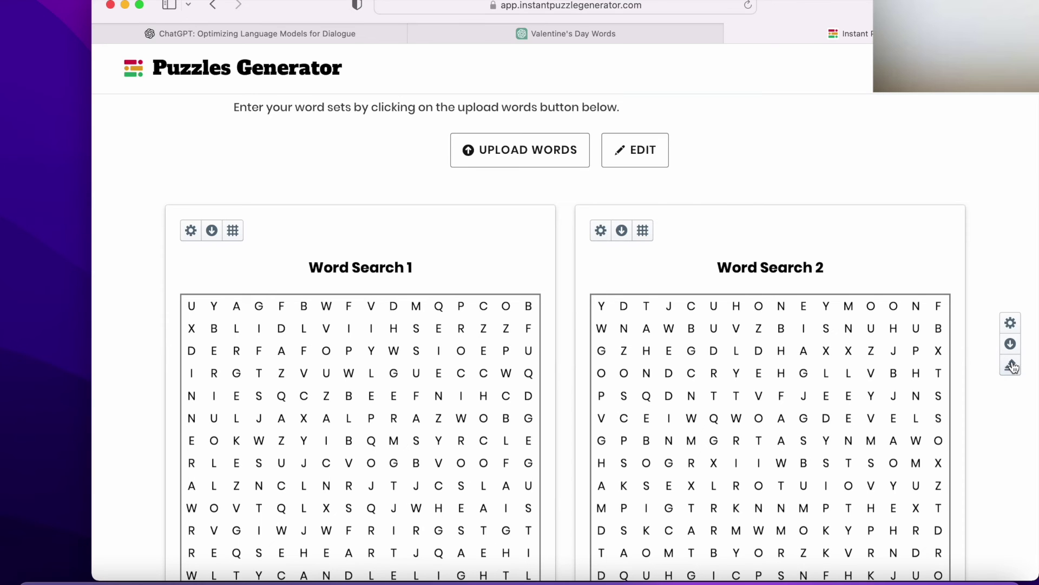
pyautogui.click(1010, 345)
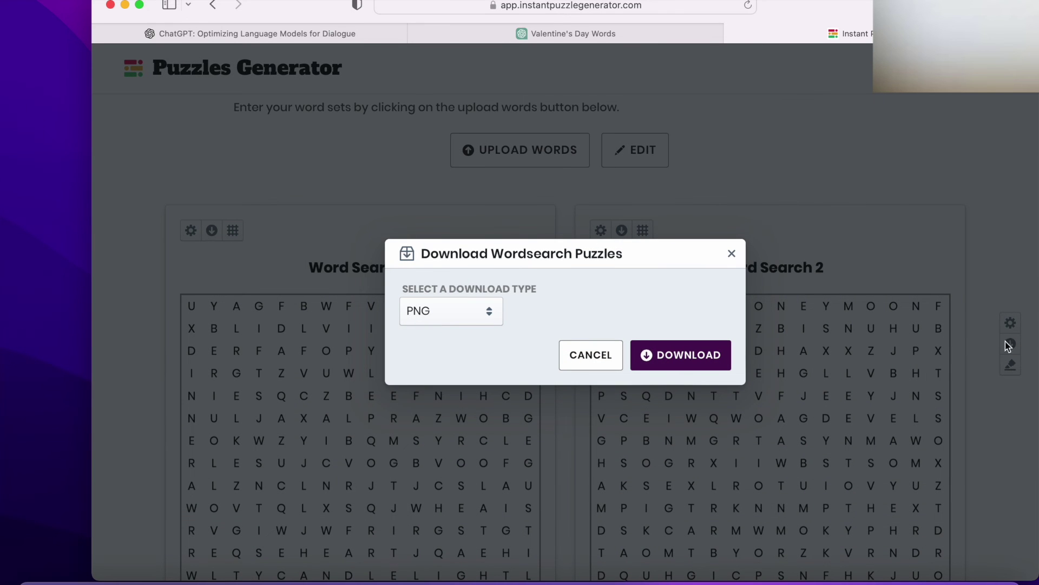
pyautogui.click(487, 312)
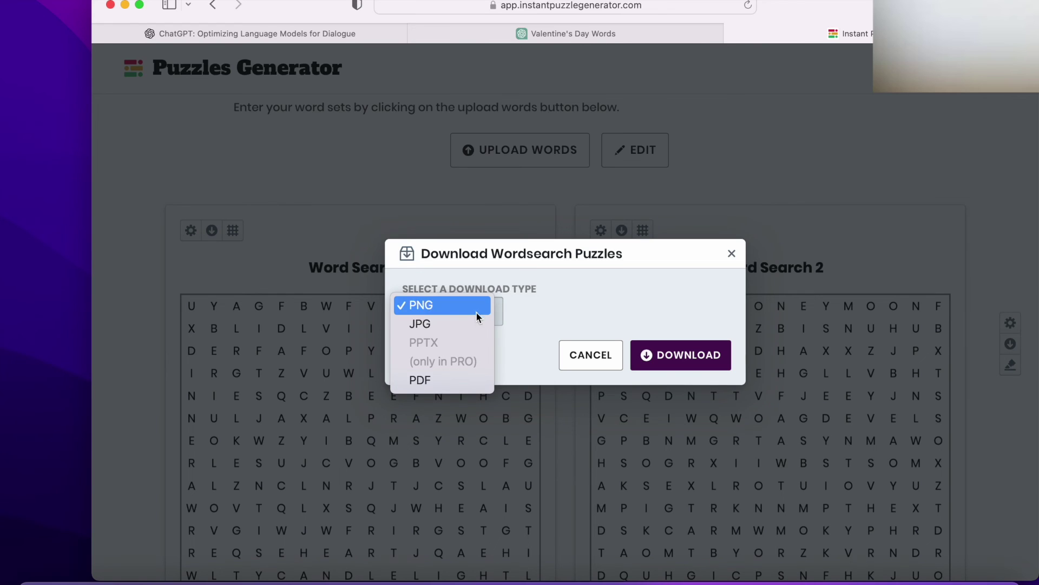
pyautogui.click(477, 310)
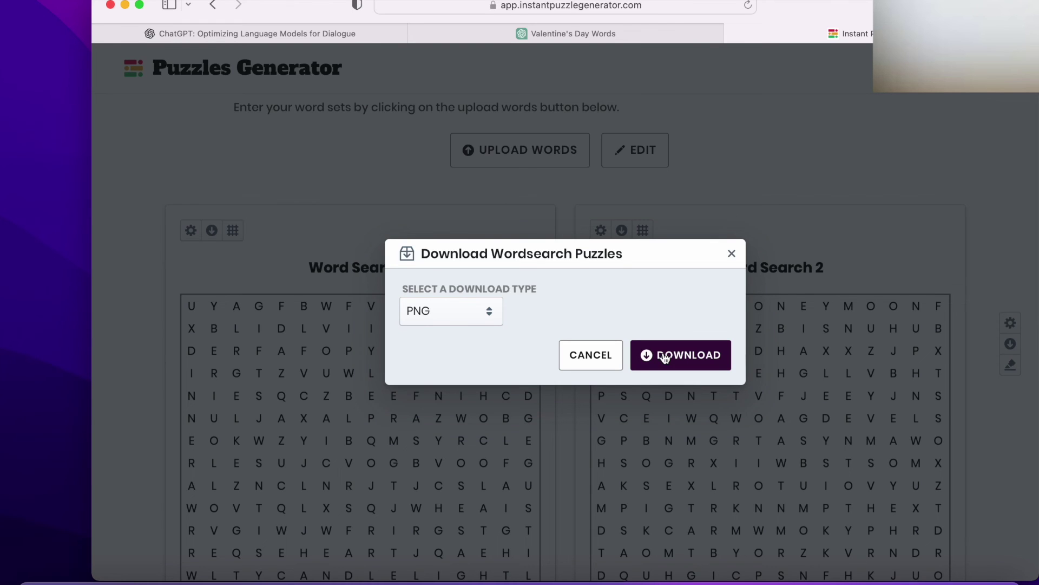
pyautogui.click(732, 263)
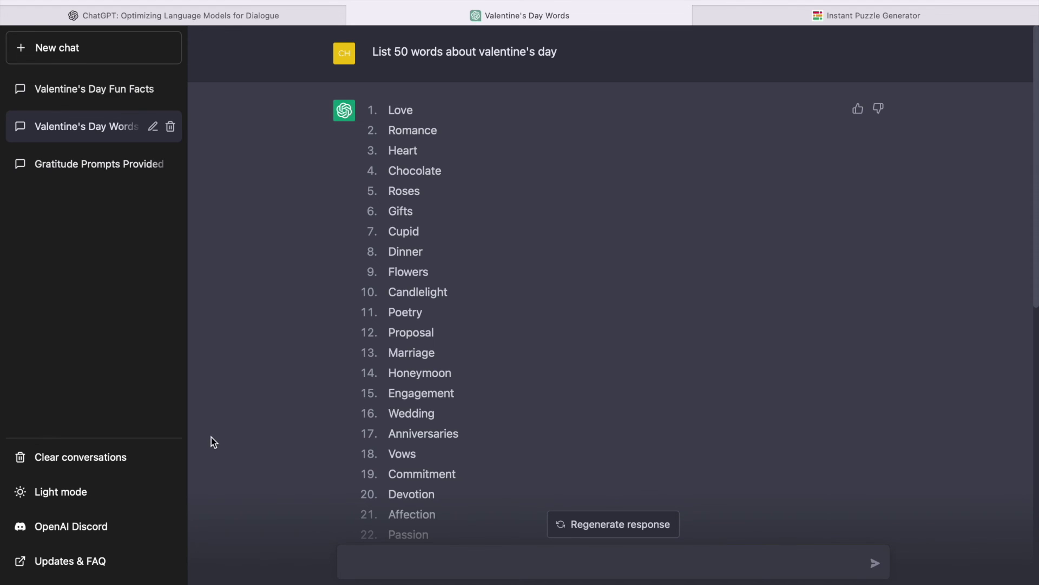
# - Open ChatGPT's Updates & FAQ help page in a new tab
pyautogui.click(153, 561)
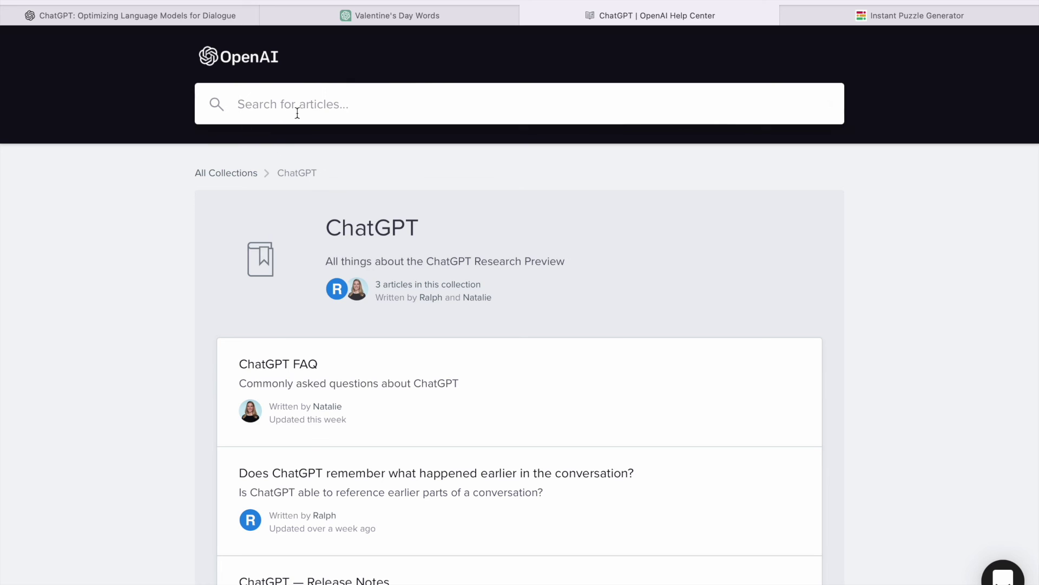
# - Browse the ChatGPT help collection's articles and open the help centre's support chat panel
pyautogui.scroll(-1, 508, 358)
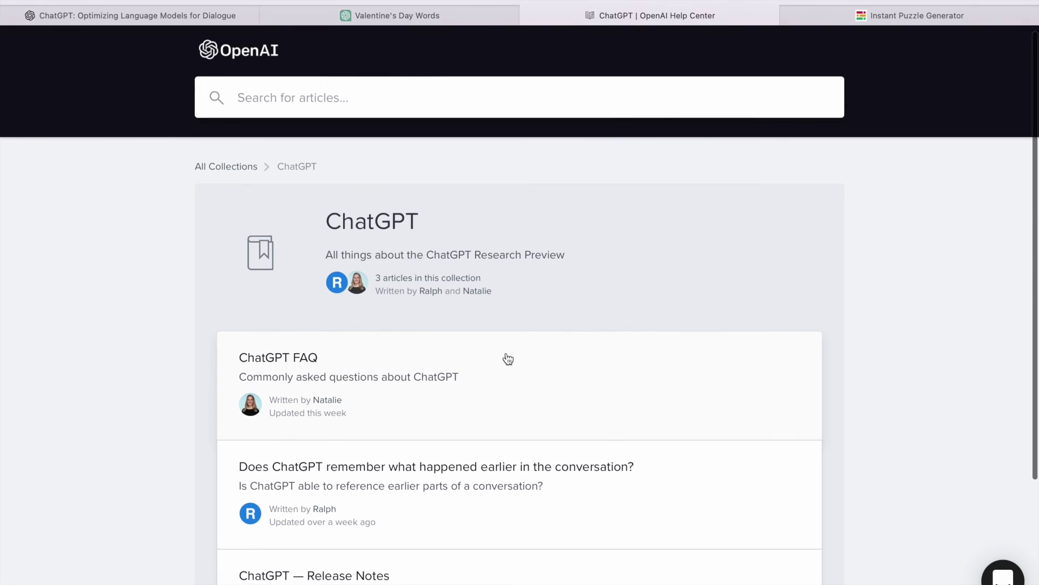
pyautogui.scroll(-4, 508, 359)
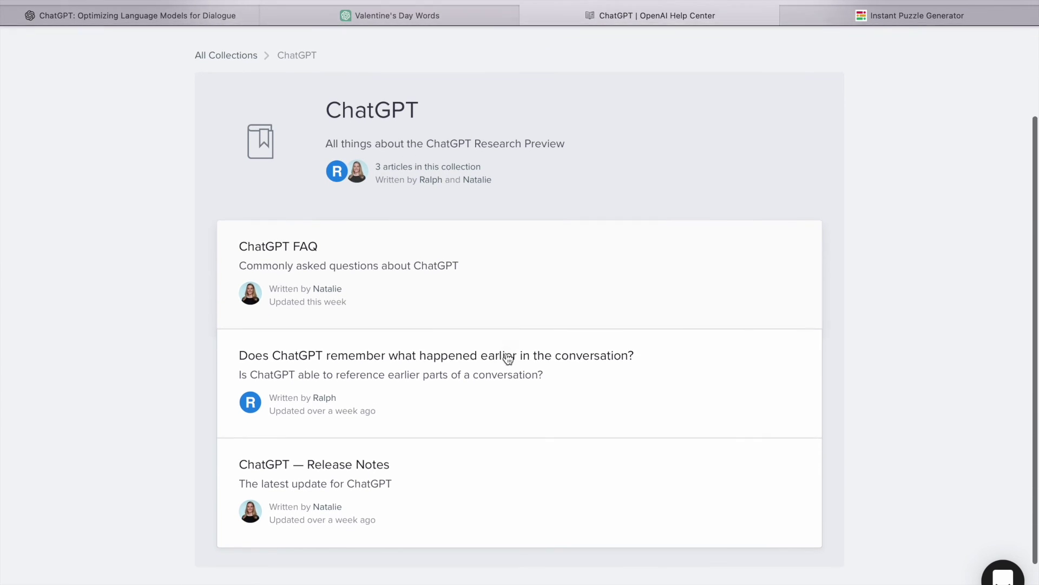
pyautogui.scroll(-1, 506, 357)
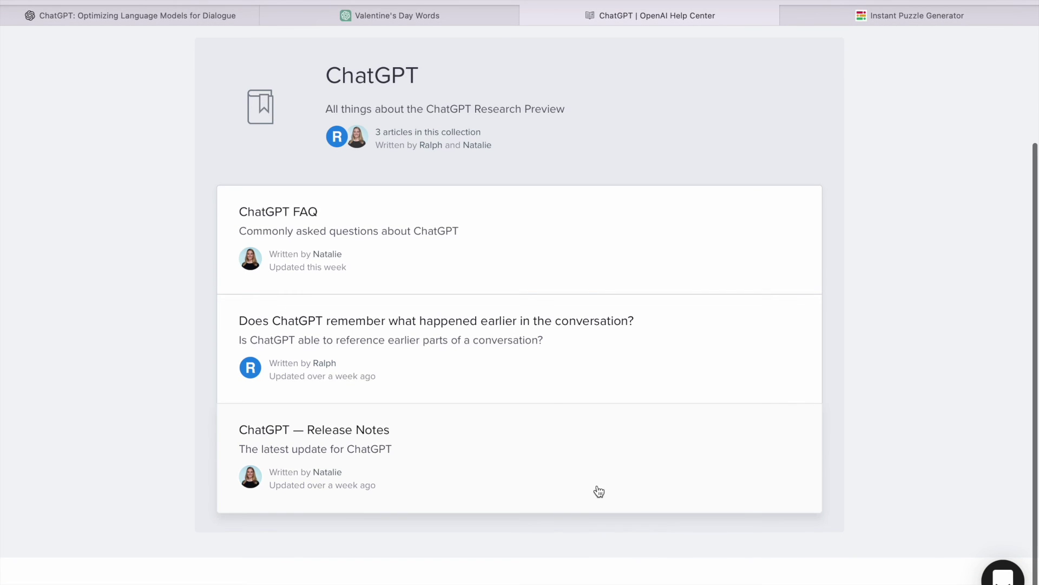
pyautogui.click(1001, 577)
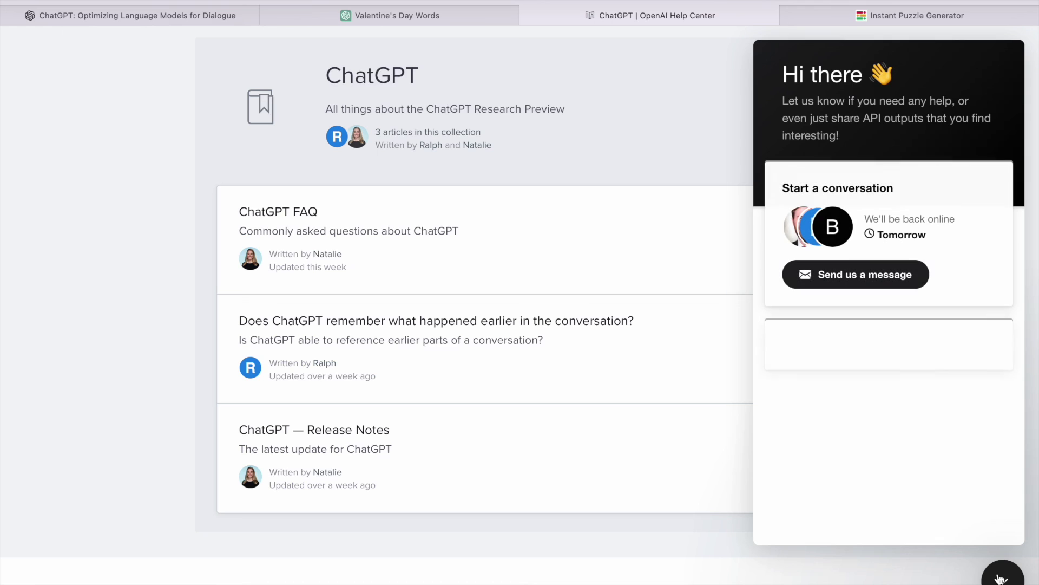